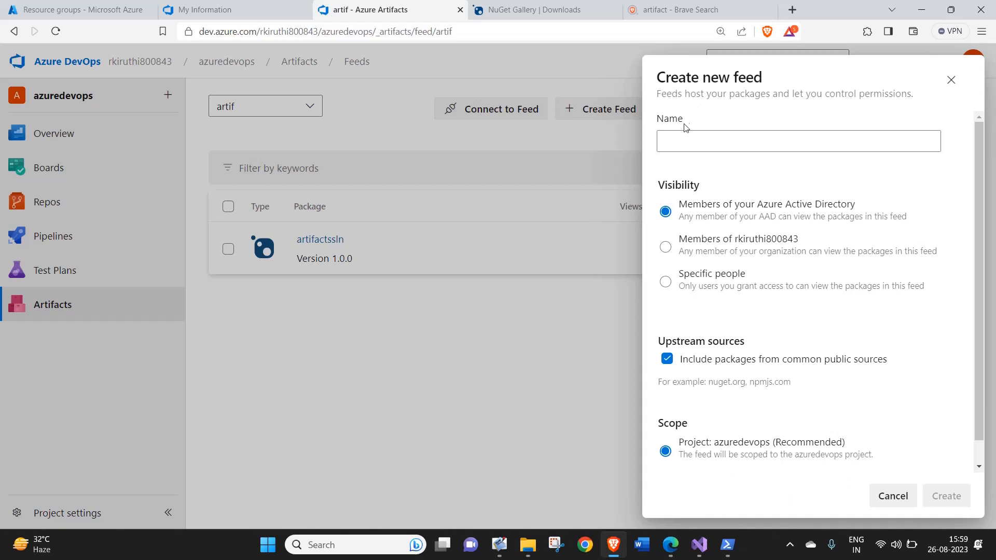
# Try to create a feed named myfeed, visible to organization members, with public upstream sources and the azuredevops project scope.
pyautogui.click(691, 136)
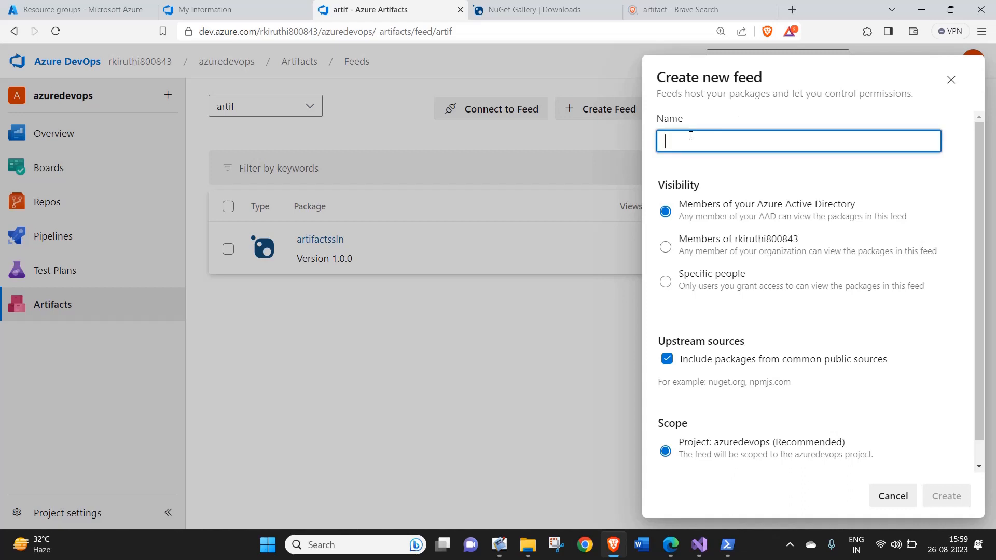
pyautogui.write('myfeed')
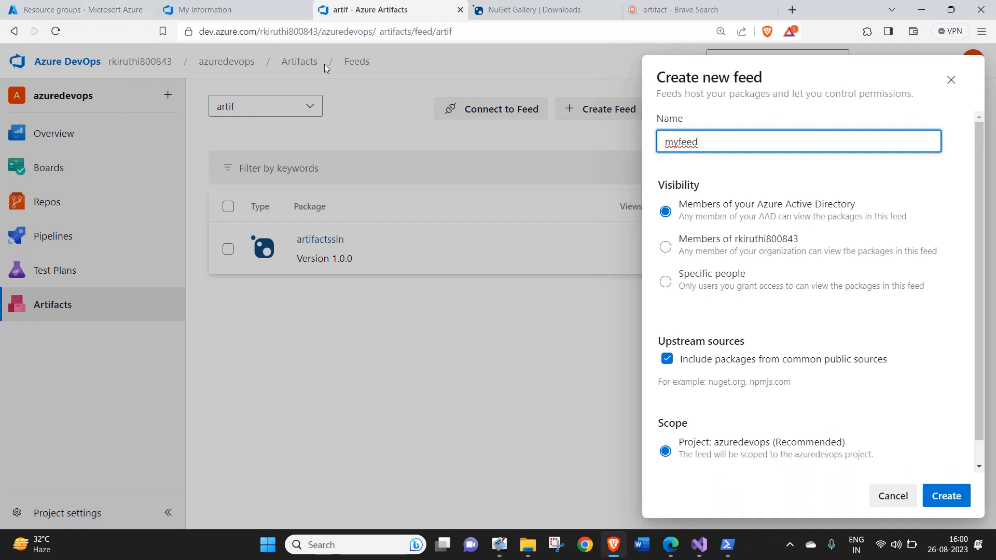
pyautogui.click(719, 252)
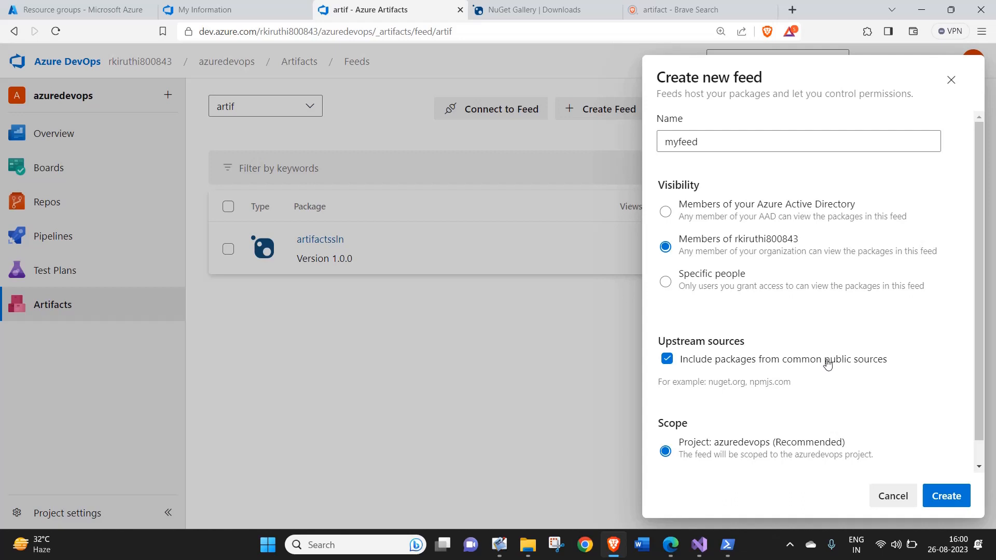
pyautogui.scroll(-1, 983, 338)
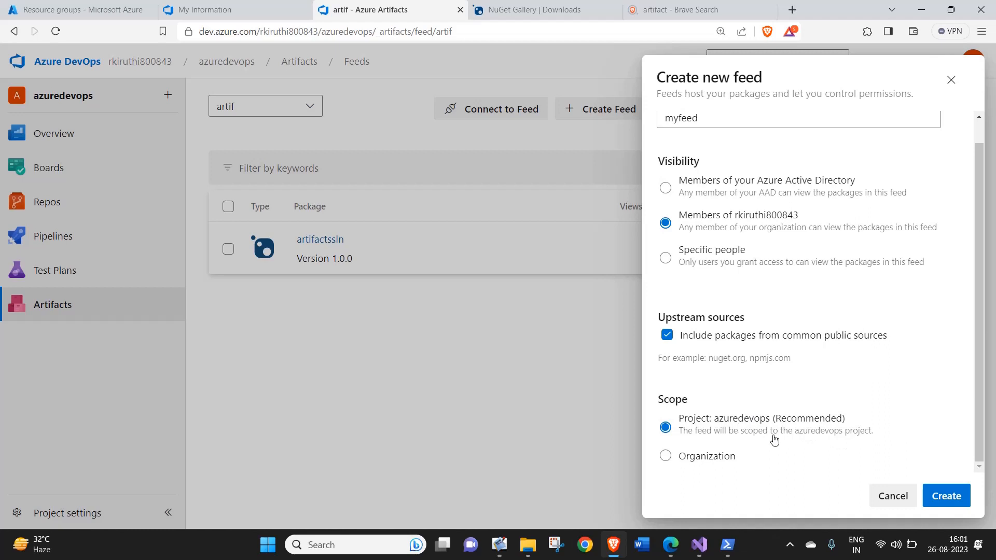
pyautogui.click(956, 488)
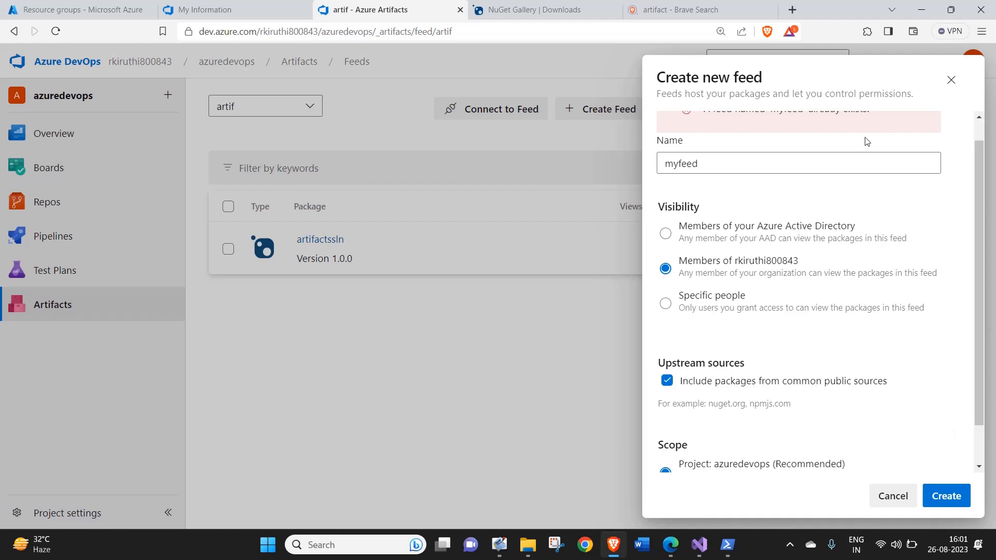
# Replace the feed name, first trying testfeed and finally using artifactfeed, and create the feed.
pyautogui.scroll(1, 984, 129)
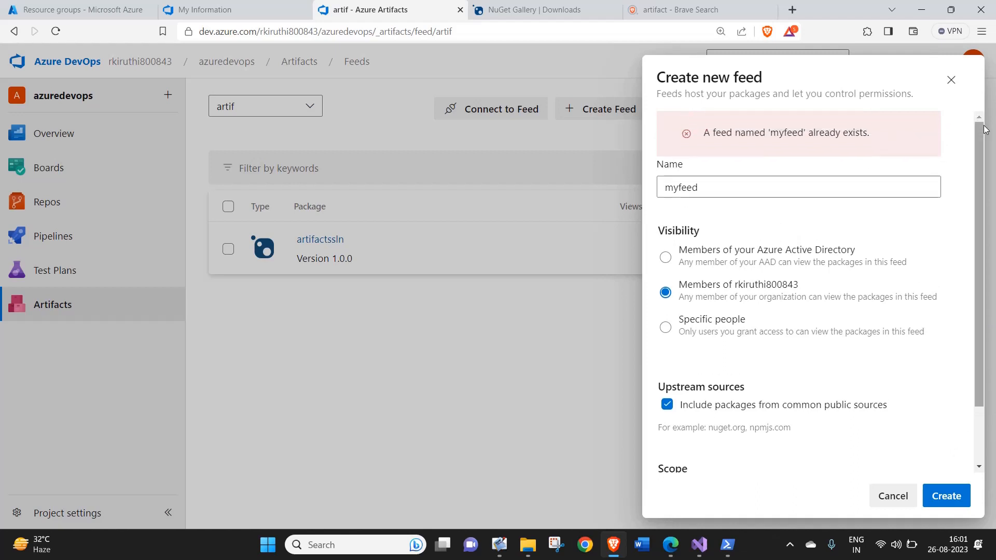
pyautogui.click(721, 188)
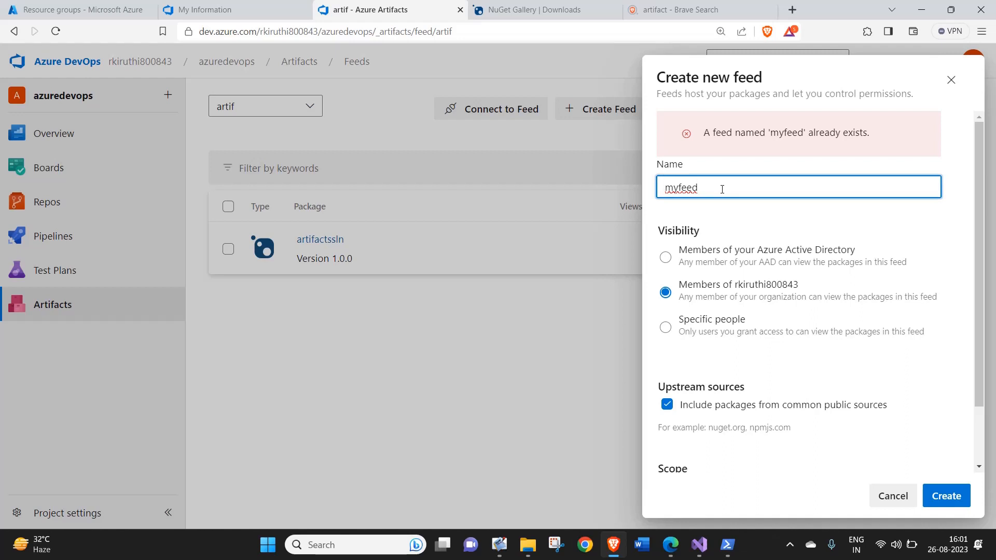
pyautogui.press('Delete')
pyautogui.press('Delete')
pyautogui.write('test')
pyautogui.click(957, 494)
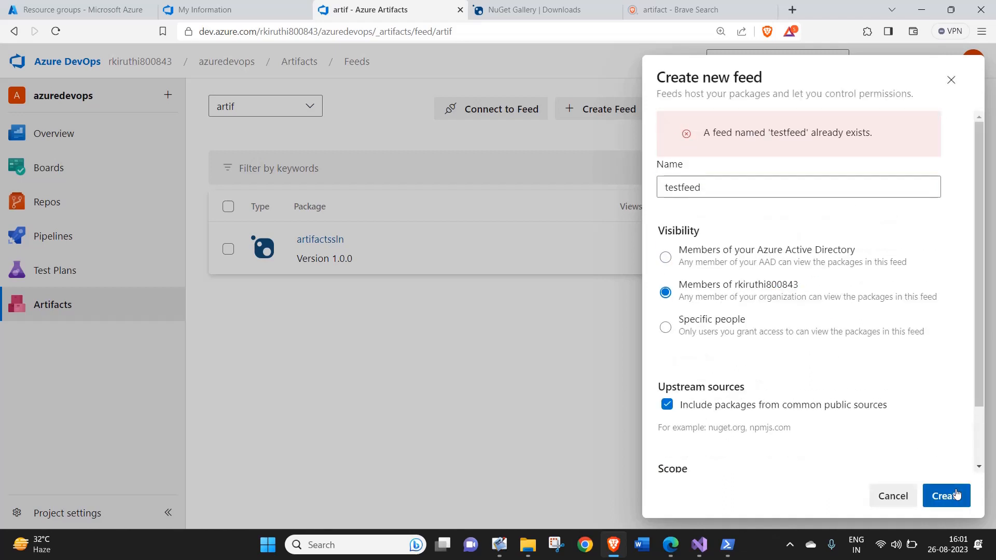
pyautogui.click(957, 494)
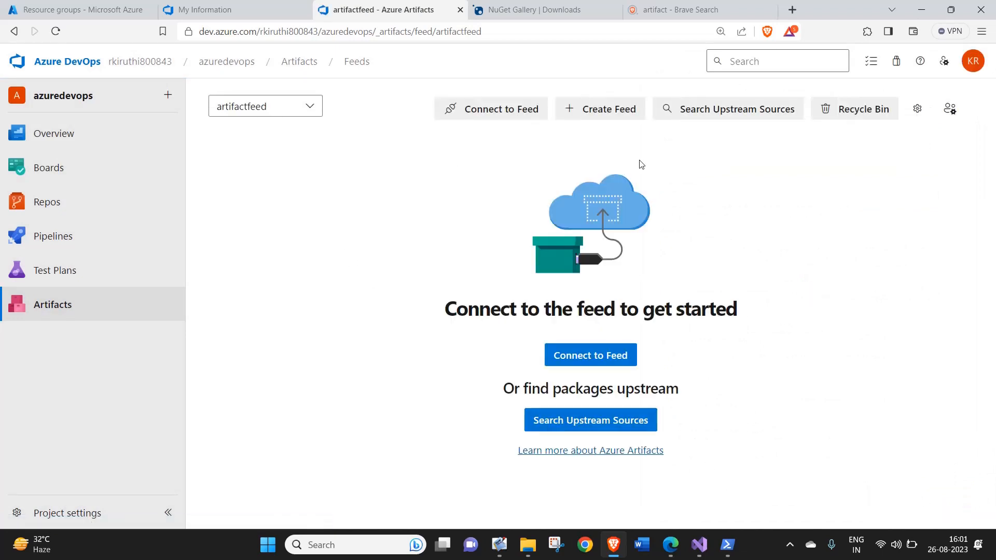
# Open the connection options for artifactfeed and review the supported package types and clients.
pyautogui.click(516, 111)
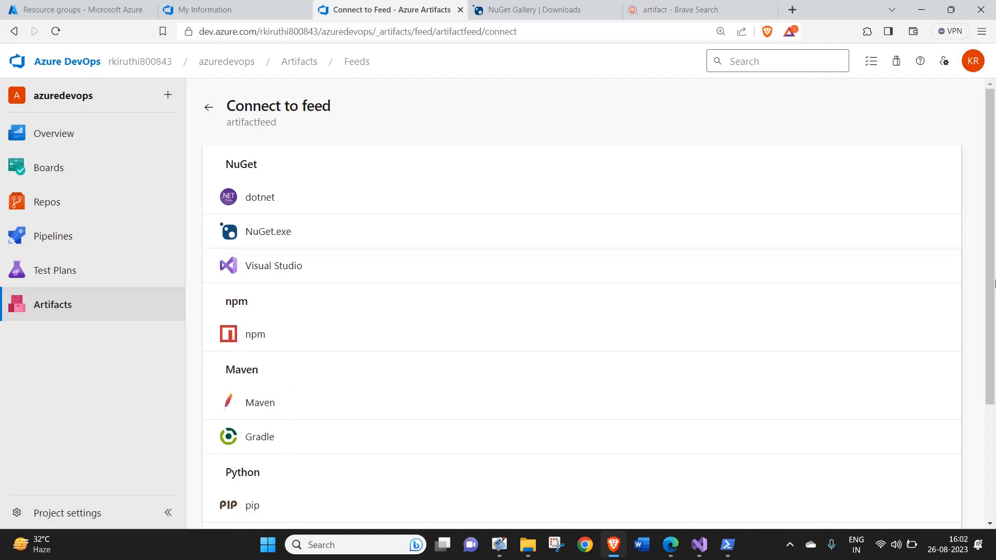
pyautogui.moveTo(995, 280); pyautogui.dragTo(995, 336)
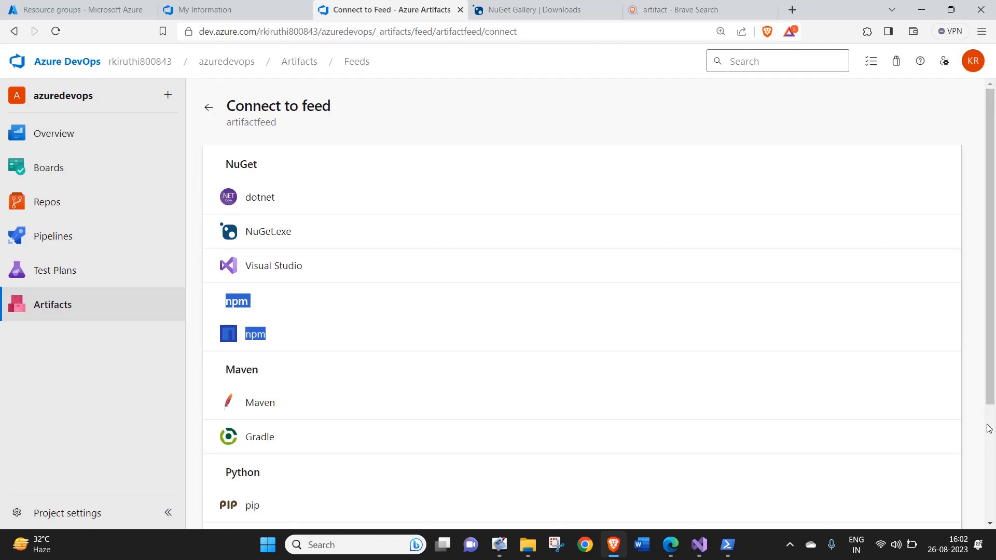
pyautogui.scroll(-1, 991, 423)
pyautogui.scroll(1, 991, 423)
pyautogui.scroll(-2, 991, 430)
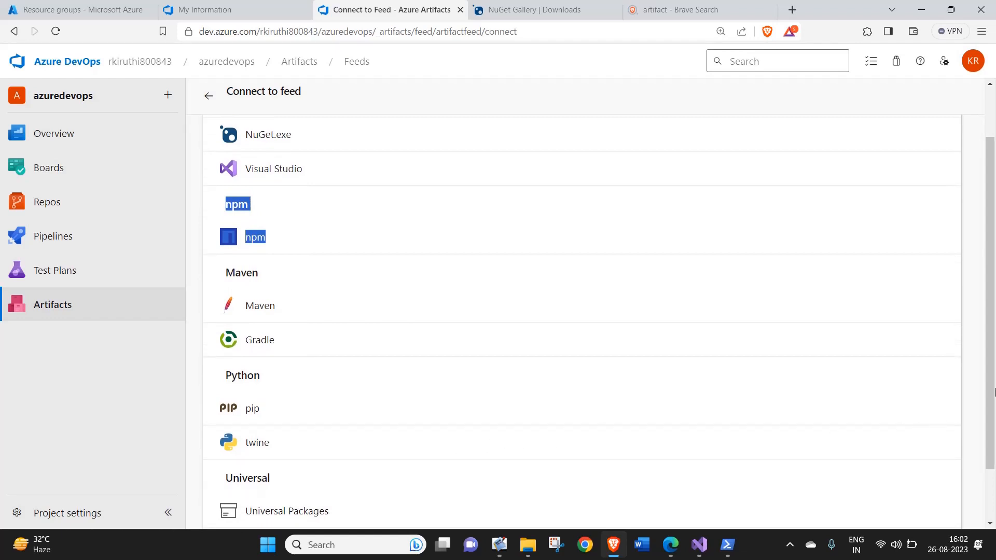
pyautogui.scroll(-2, 994, 425)
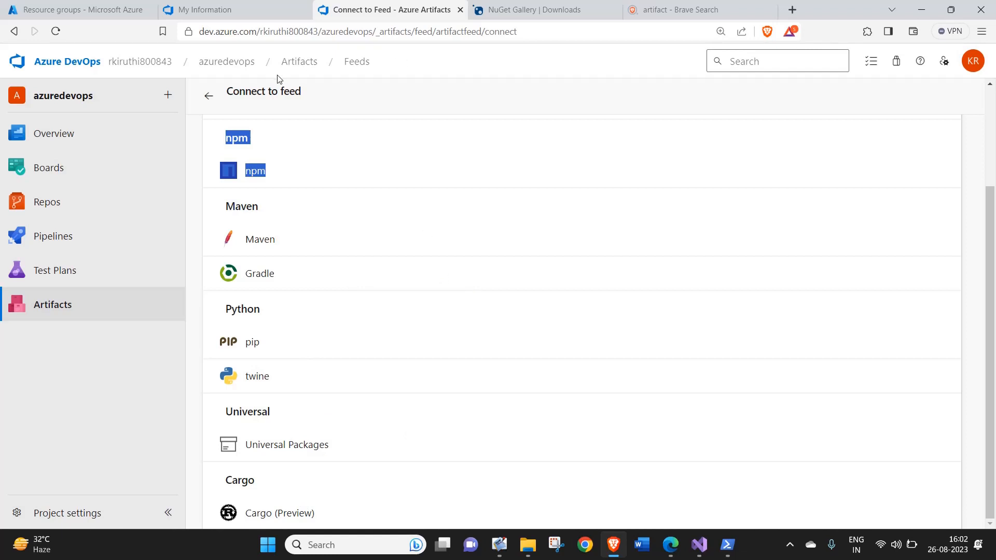
pyautogui.click(303, 63)
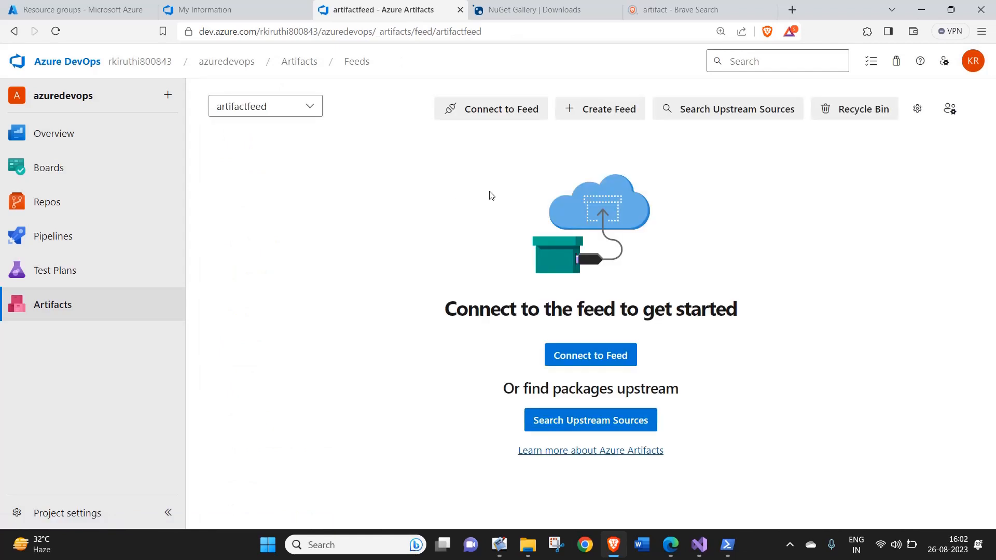
pyautogui.click(492, 108)
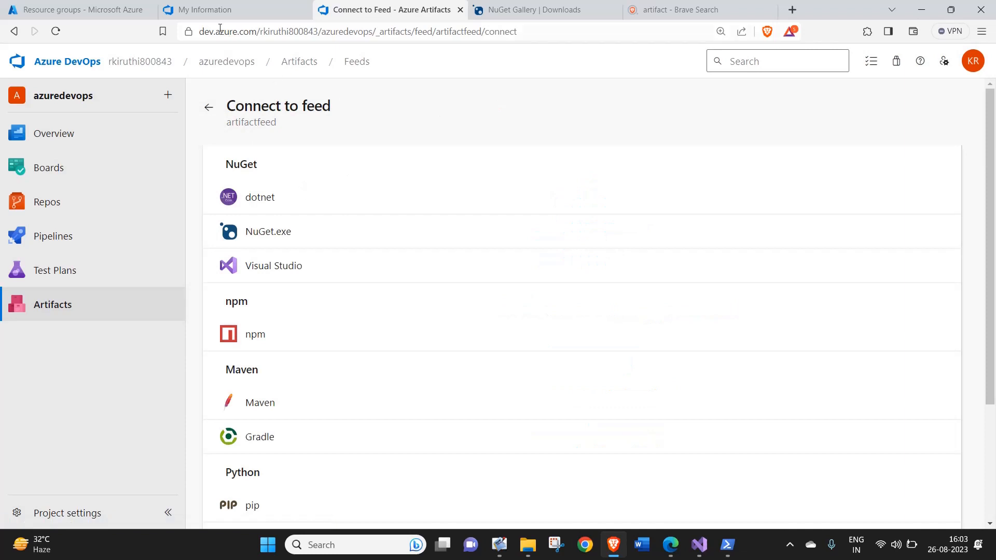
# Return to the Artifacts feeds and switch to the artif feed.
pyautogui.click(291, 69)
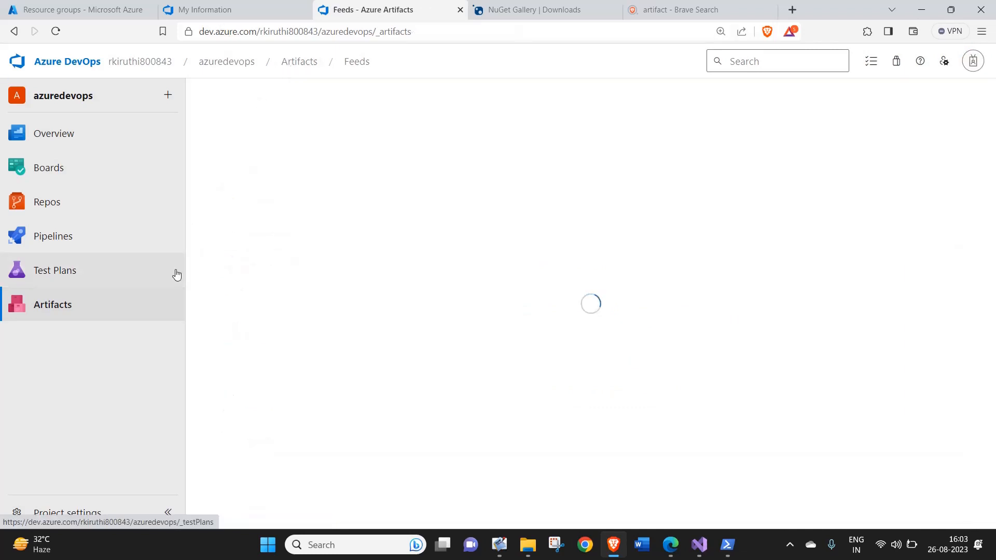
pyautogui.click(289, 112)
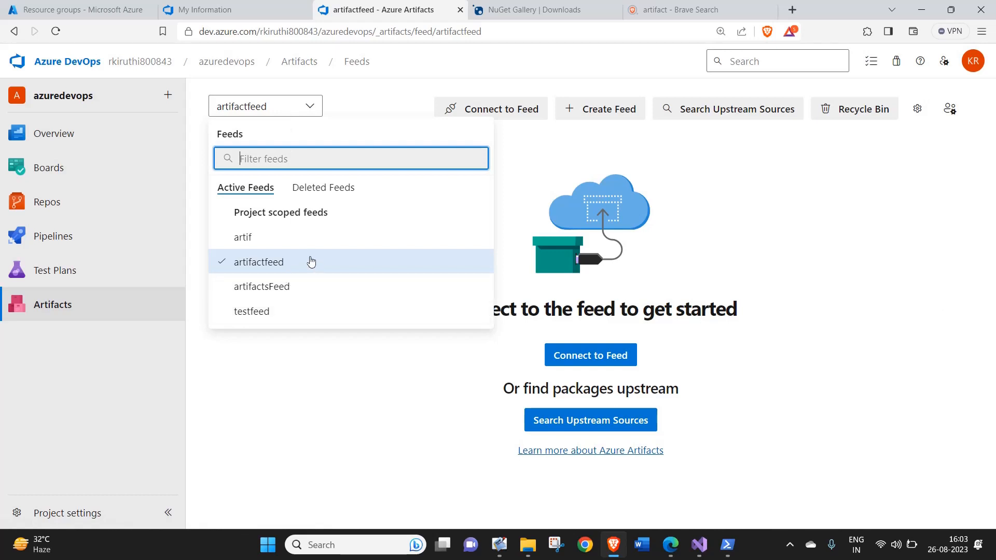
pyautogui.click(278, 237)
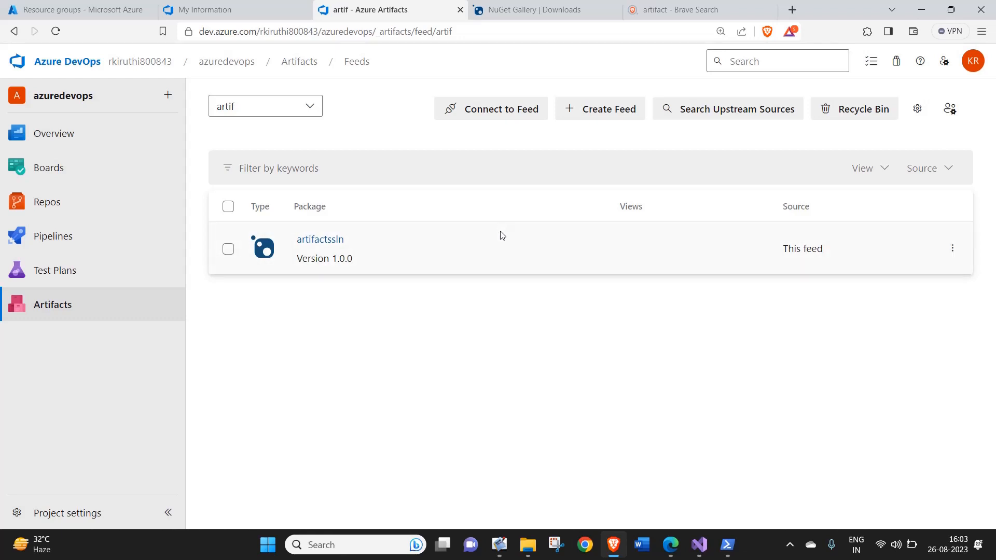
pyautogui.click(700, 544)
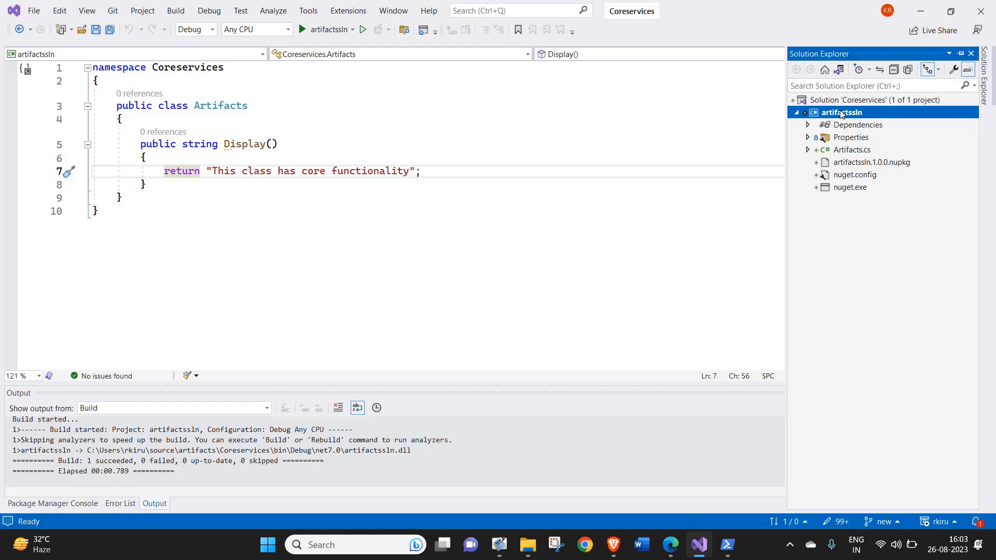
pyautogui.click(34, 11)
pyautogui.moveTo(49, 29)
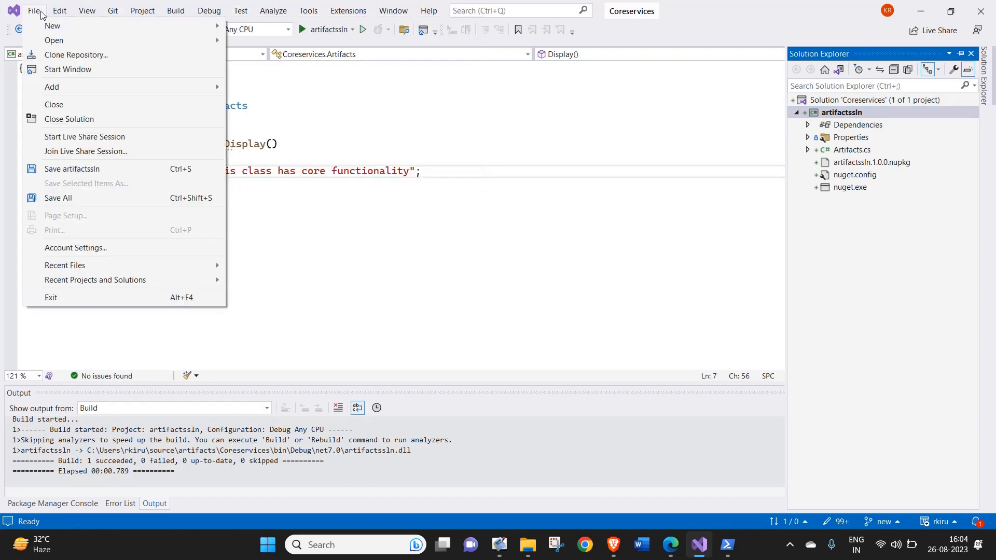
pyautogui.click(249, 30)
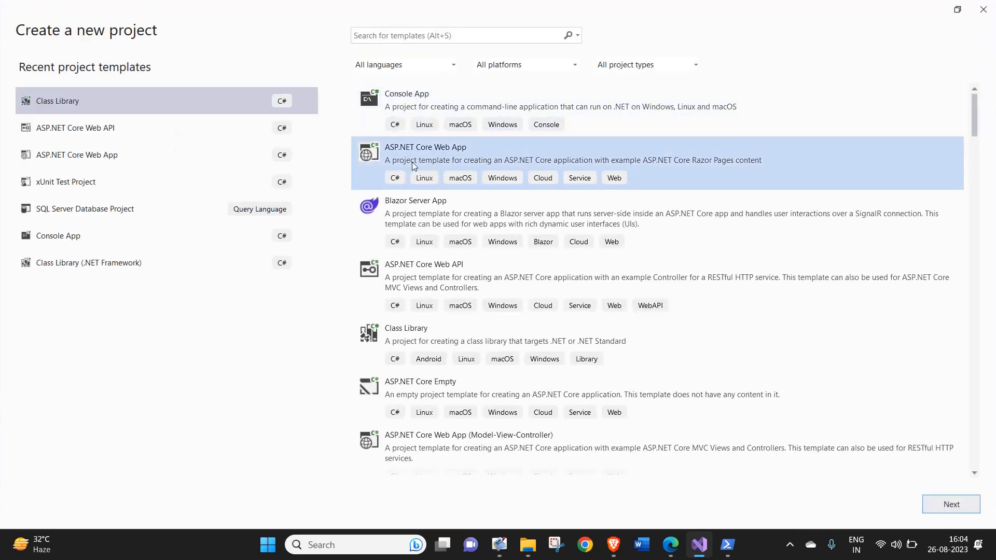
pyautogui.click(458, 37)
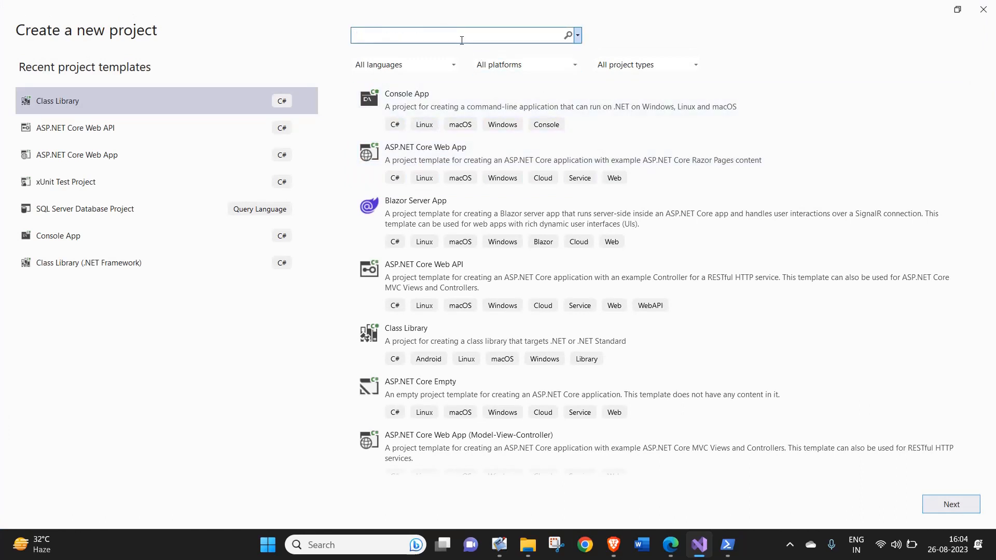
pyautogui.write('class')
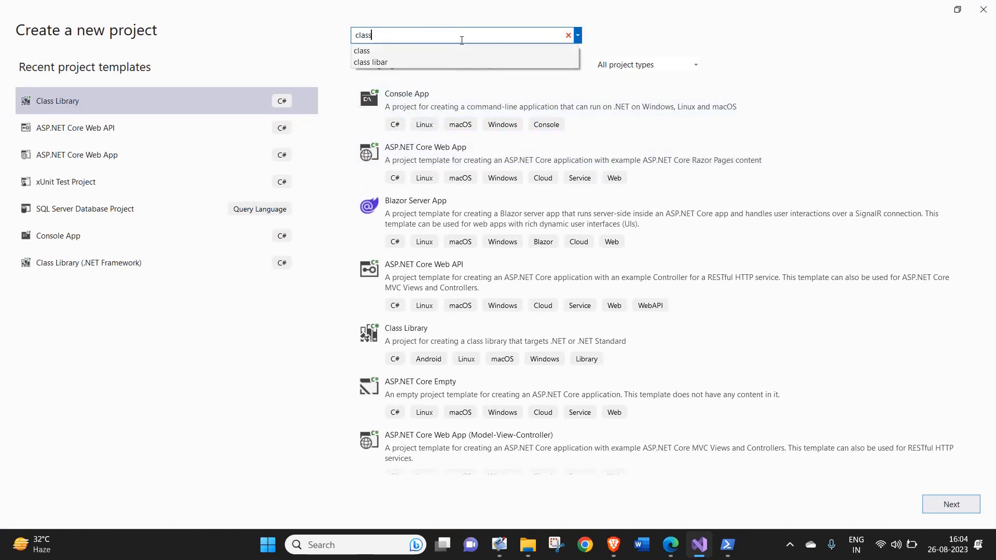
pyautogui.click(416, 92)
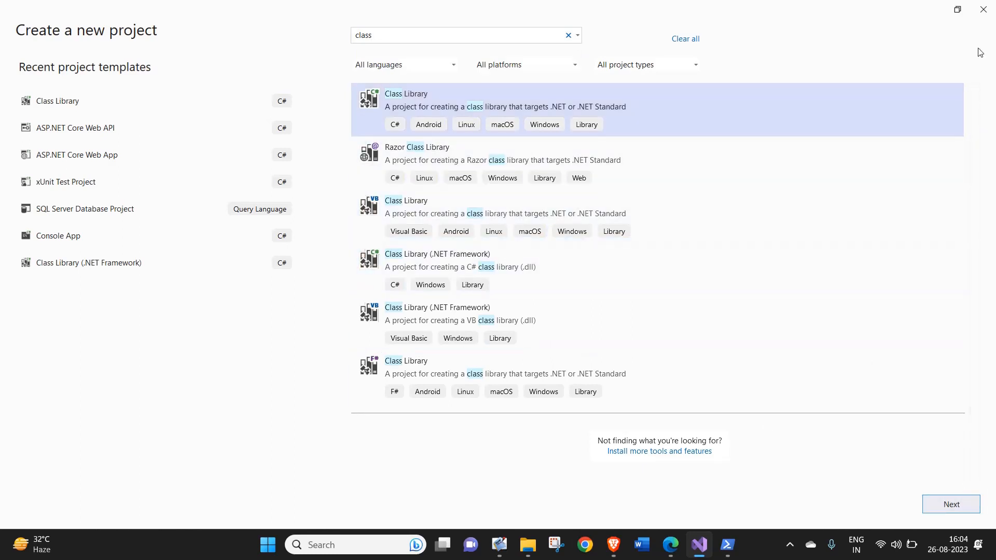
pyautogui.click(983, 8)
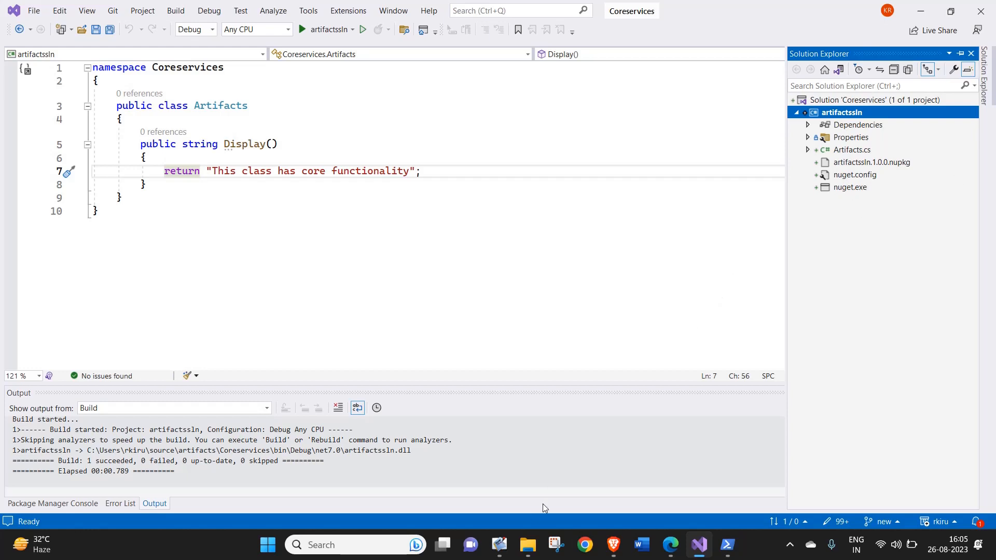
# Switch to the Brave browser and view the NuGet Gallery downloads page with the available nuget.exe versions.
pyautogui.moveTo(616, 552)
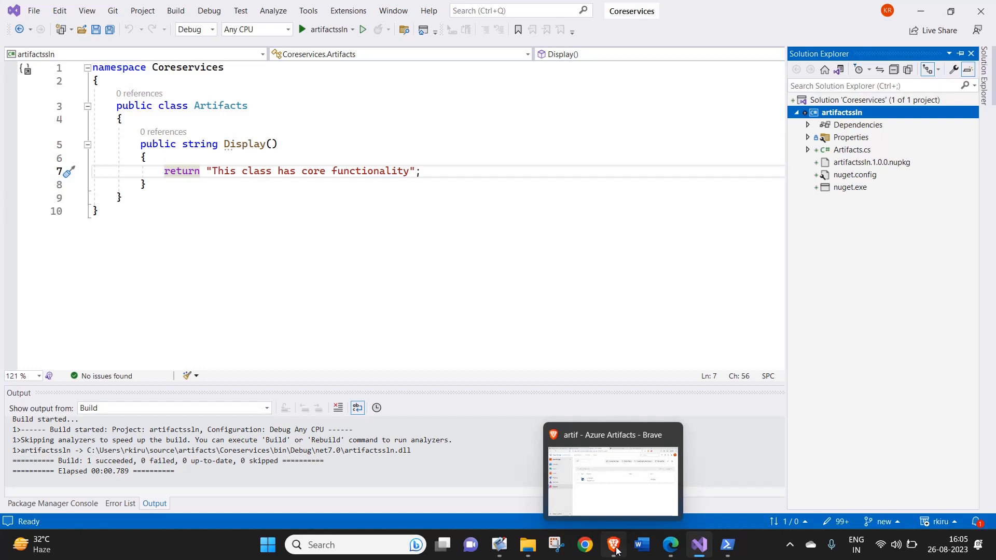
pyautogui.rightClick(615, 549)
pyautogui.click(619, 532)
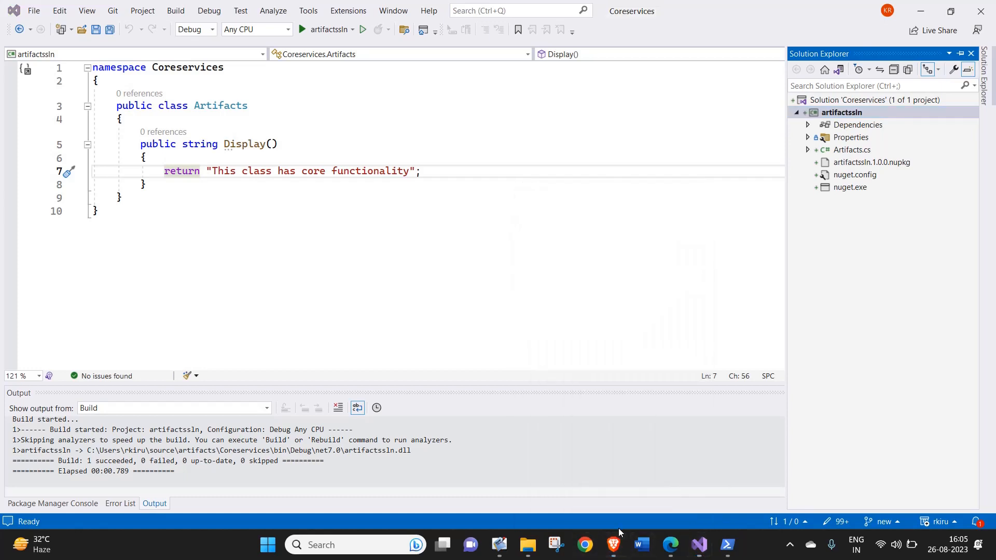
pyautogui.click(616, 551)
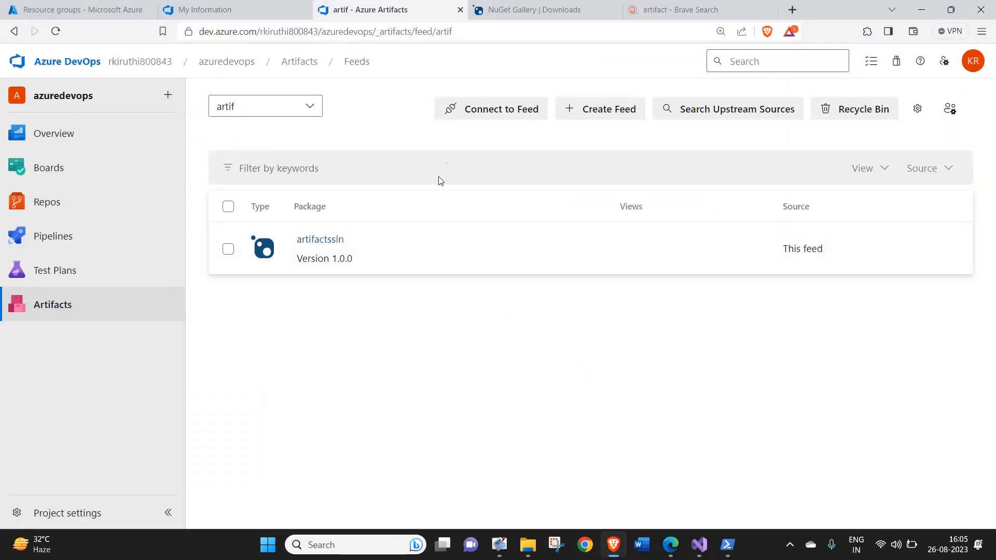
pyautogui.click(534, 10)
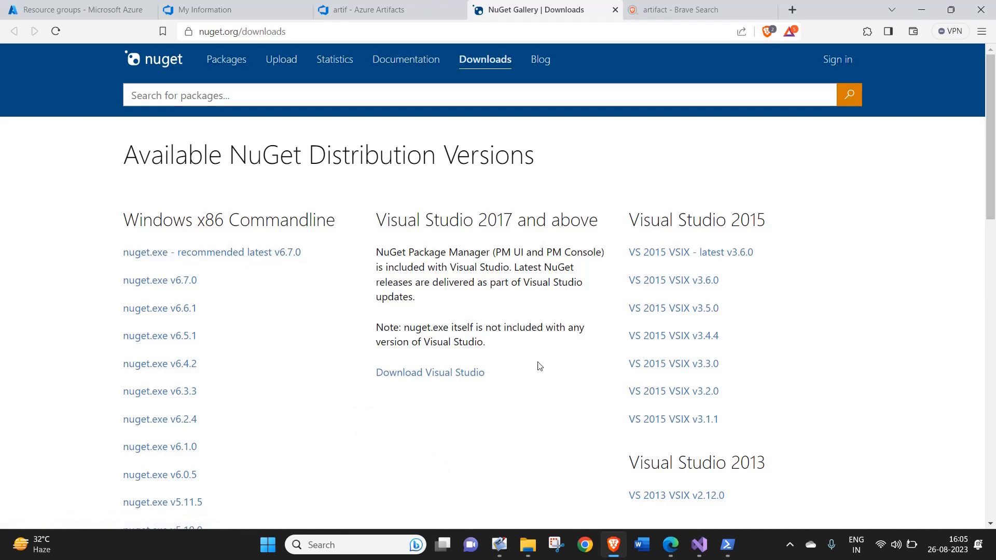
# Switch to File Explorer, locate the nuget application in the Coreservices folder, and open a terminal in that folder.
pyautogui.click(527, 545)
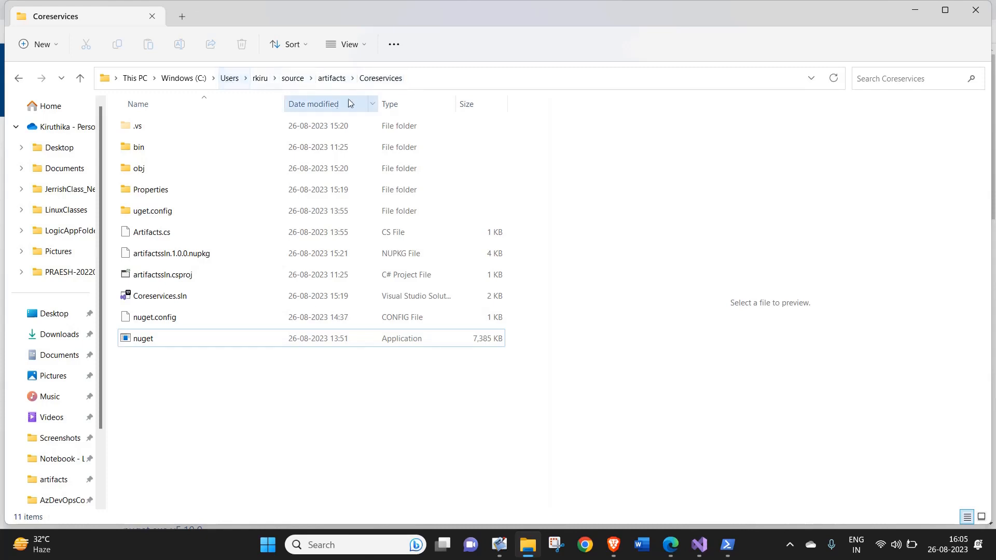
pyautogui.click(415, 225)
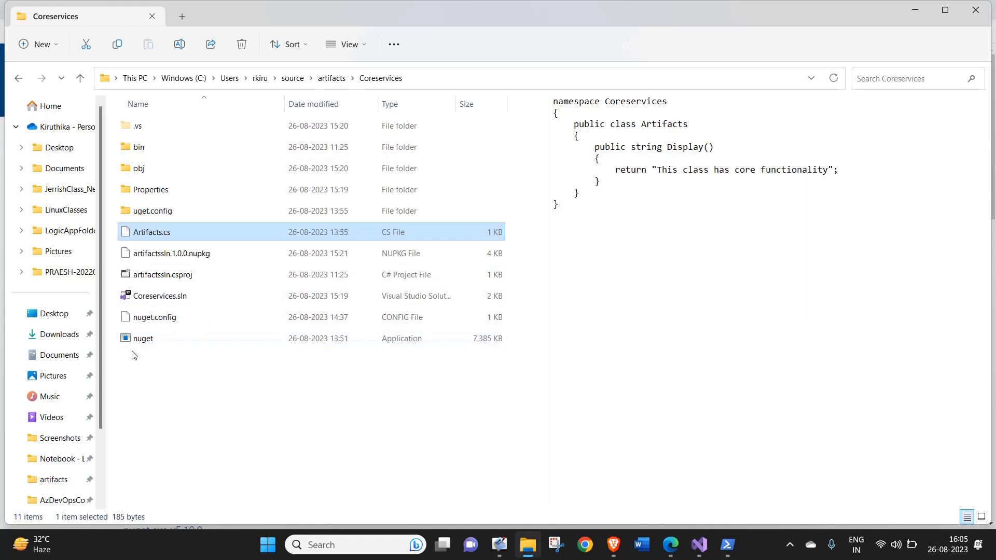
pyautogui.moveTo(148, 348)
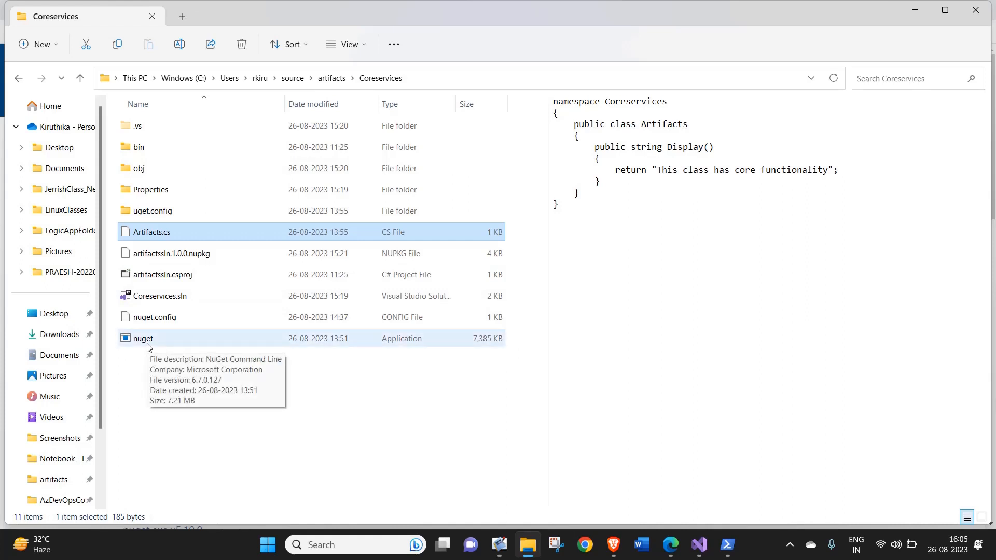
pyautogui.rightClick(185, 343)
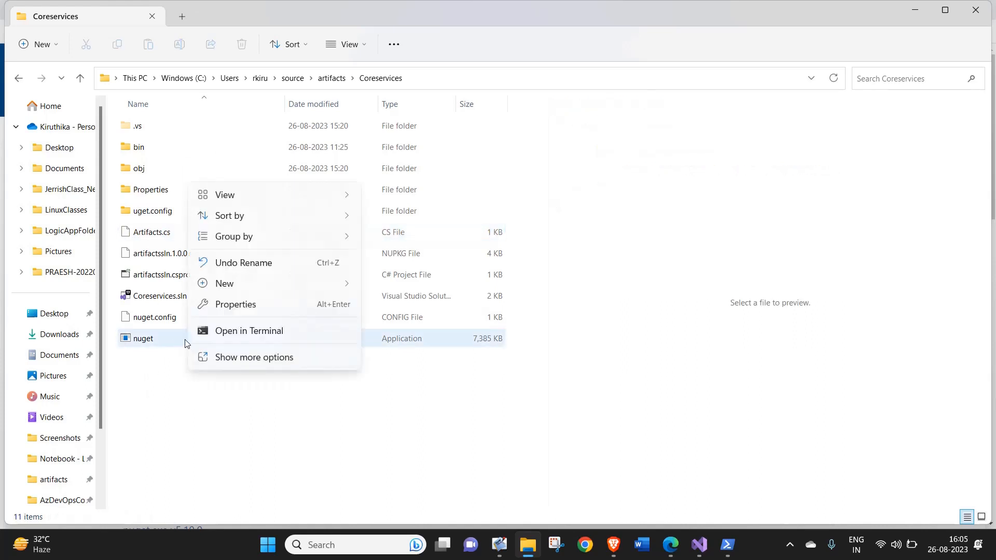
pyautogui.click(228, 332)
# Open the nuget application's properties and examine its general details, advanced attributes and security permissions.
pyautogui.click(181, 336)
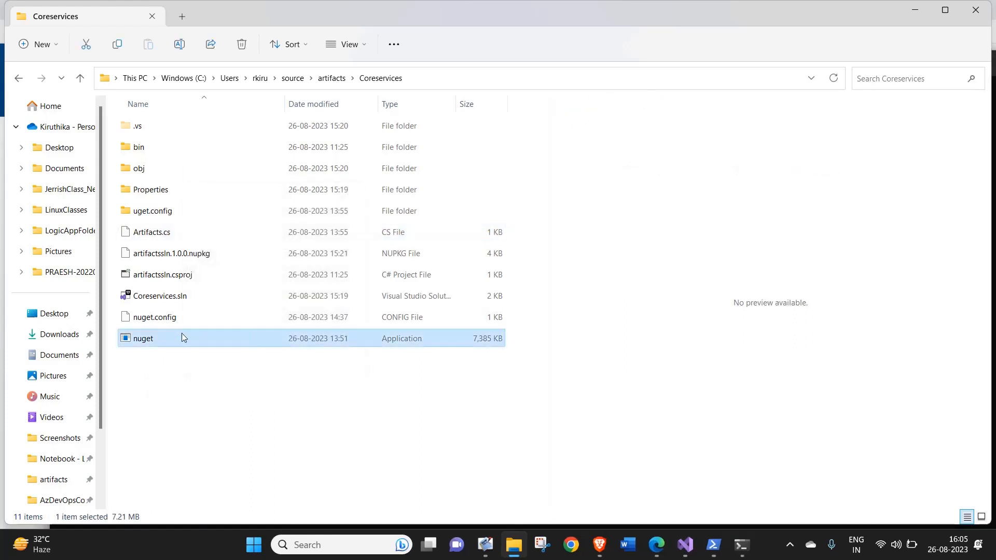
pyautogui.rightClick(181, 333)
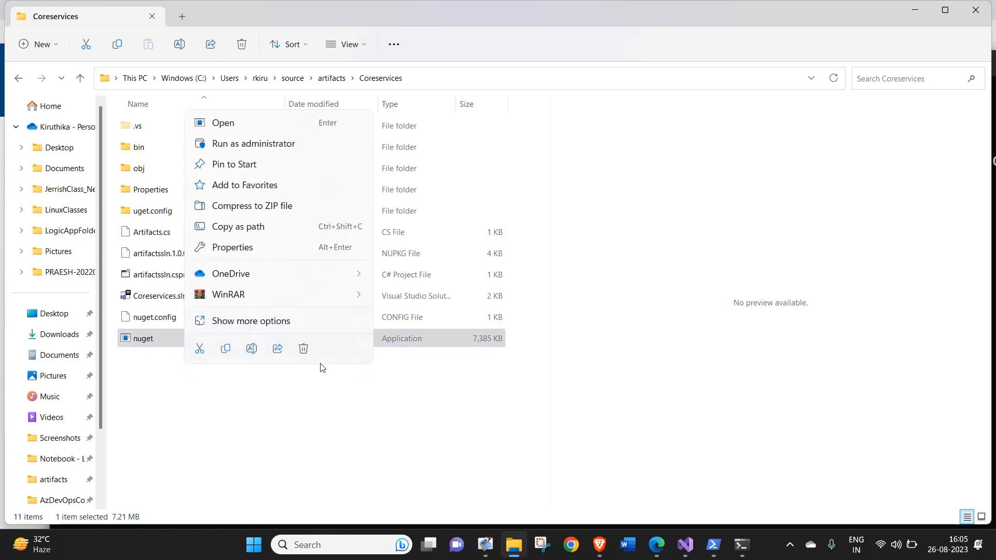
pyautogui.click(240, 326)
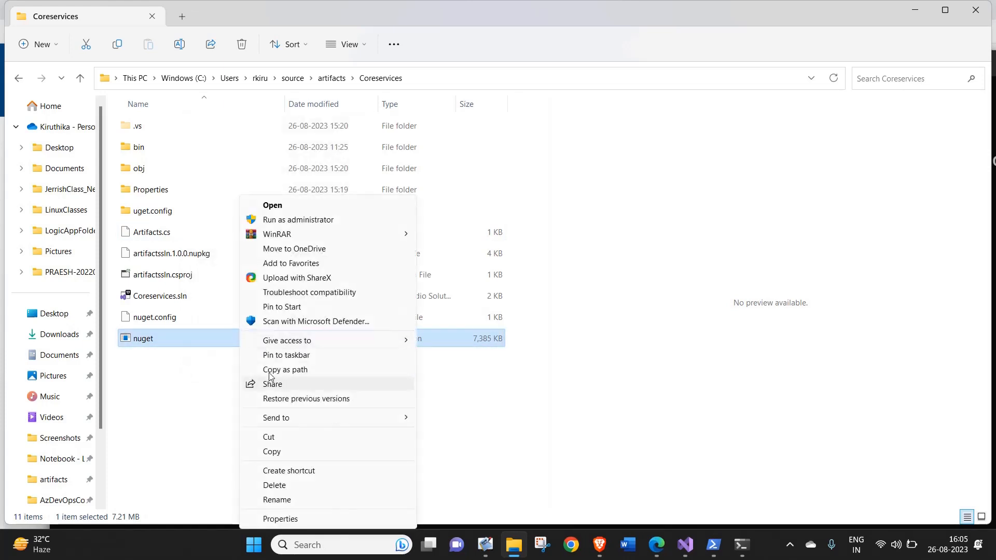
pyautogui.click(294, 519)
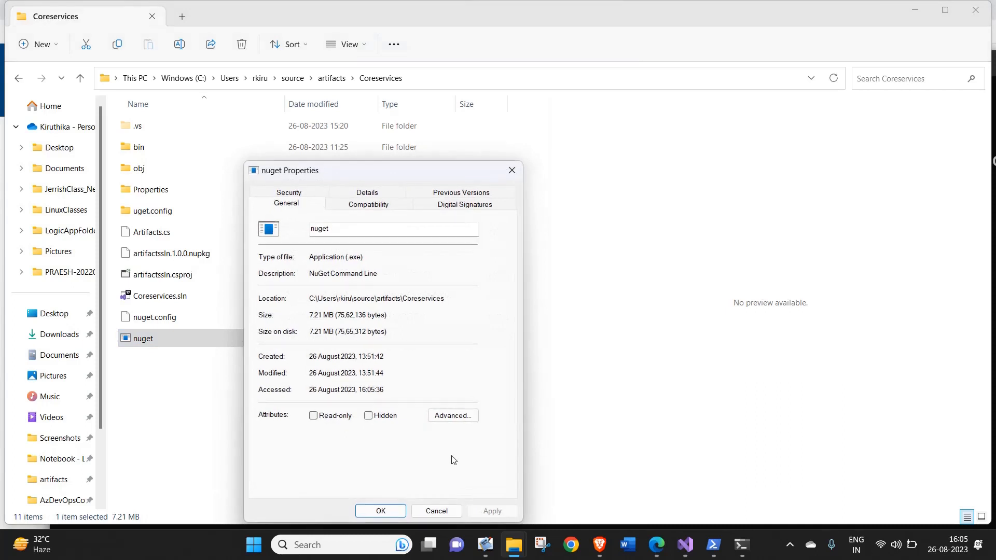
pyautogui.click(429, 418)
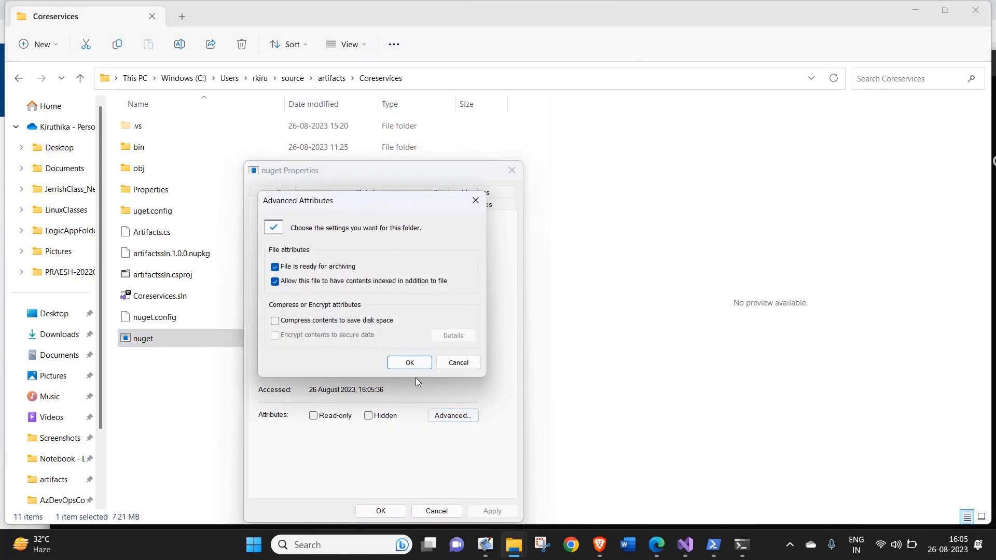
pyautogui.click(476, 201)
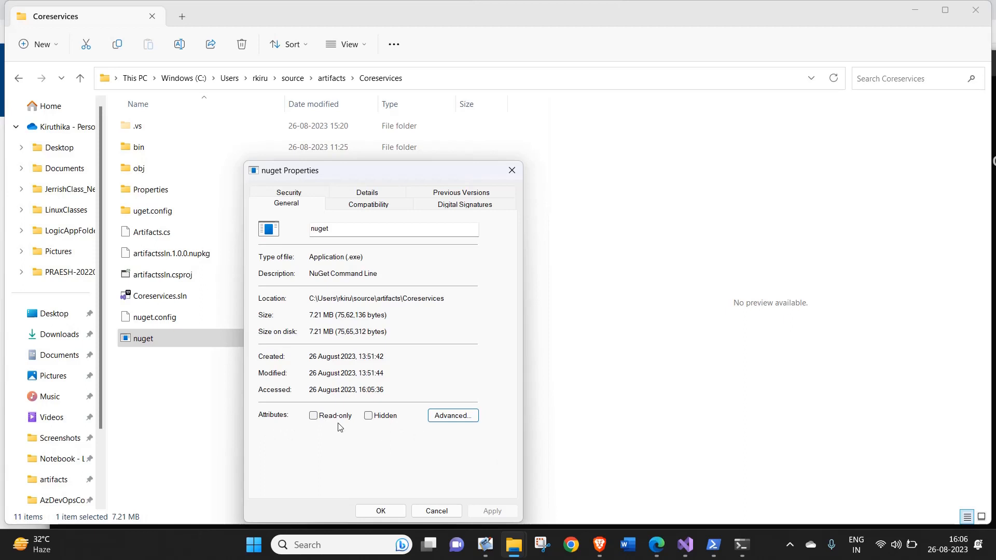
pyautogui.click(306, 192)
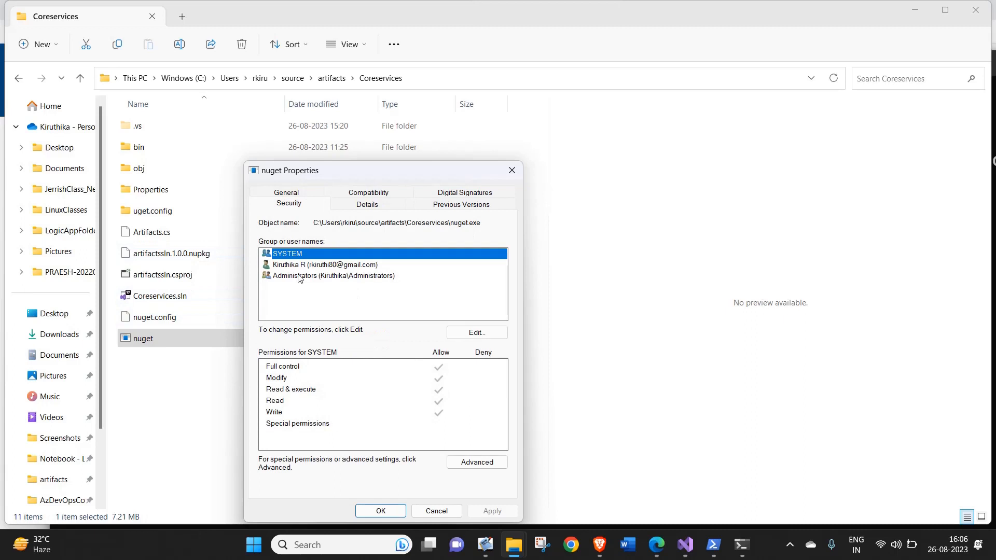
pyautogui.click(305, 193)
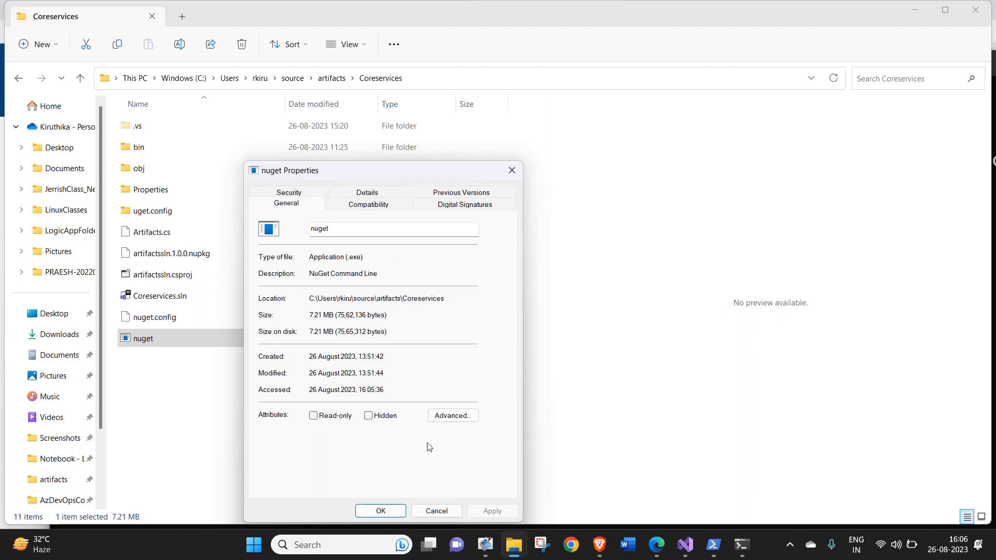
pyautogui.click(381, 512)
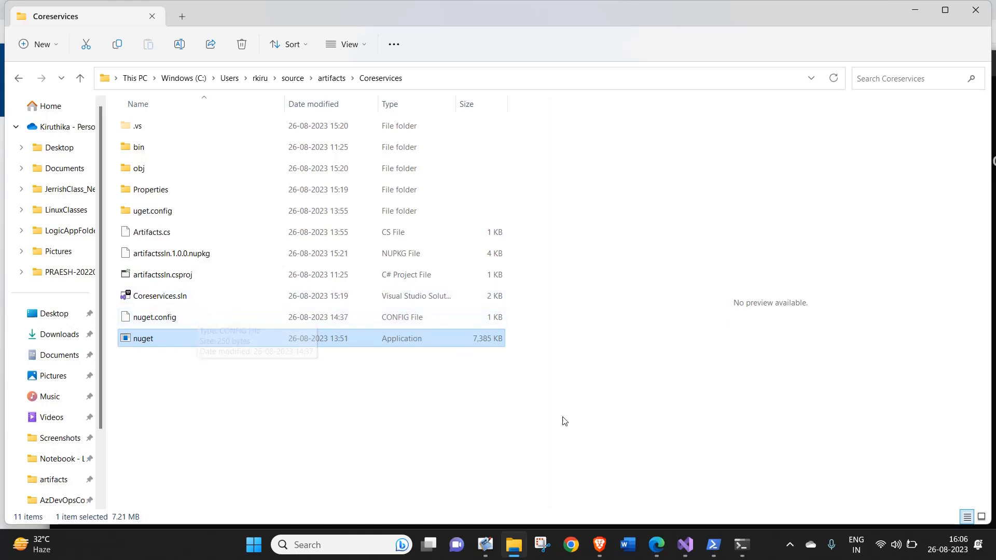
# Select nuget.config in the Coreservices folder, and switch to the Brave browser's artif feed page in Azure Artifacts.
pyautogui.click(185, 318)
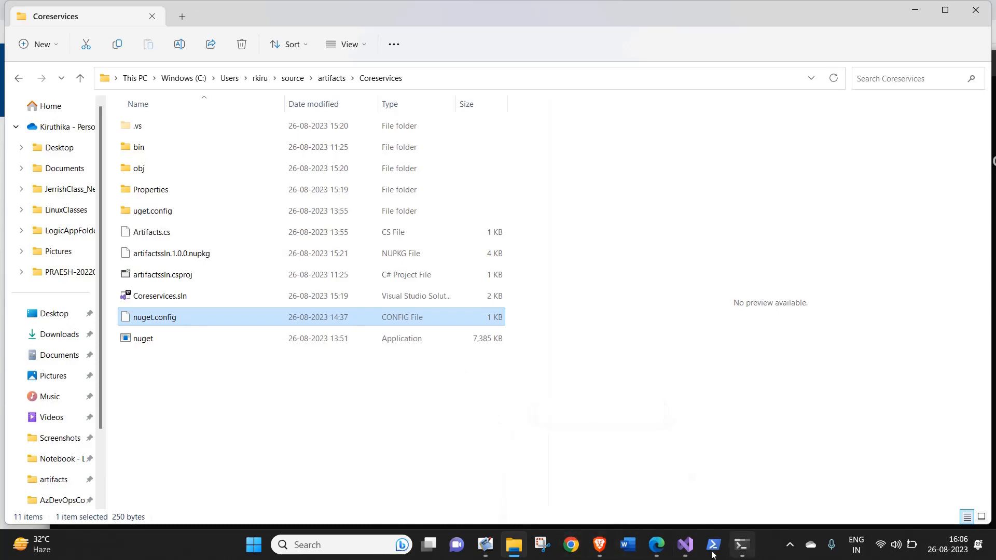
pyautogui.click(599, 544)
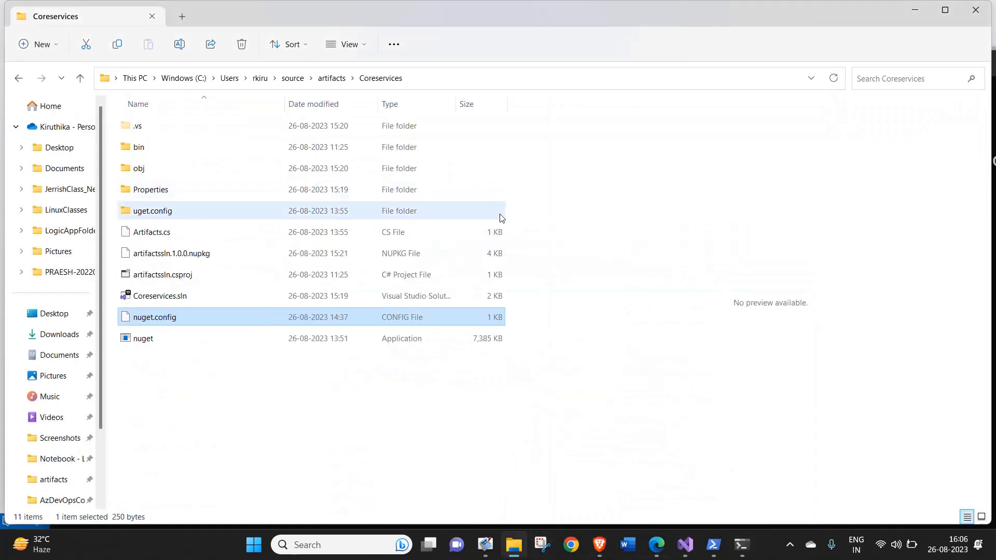
pyautogui.click(602, 547)
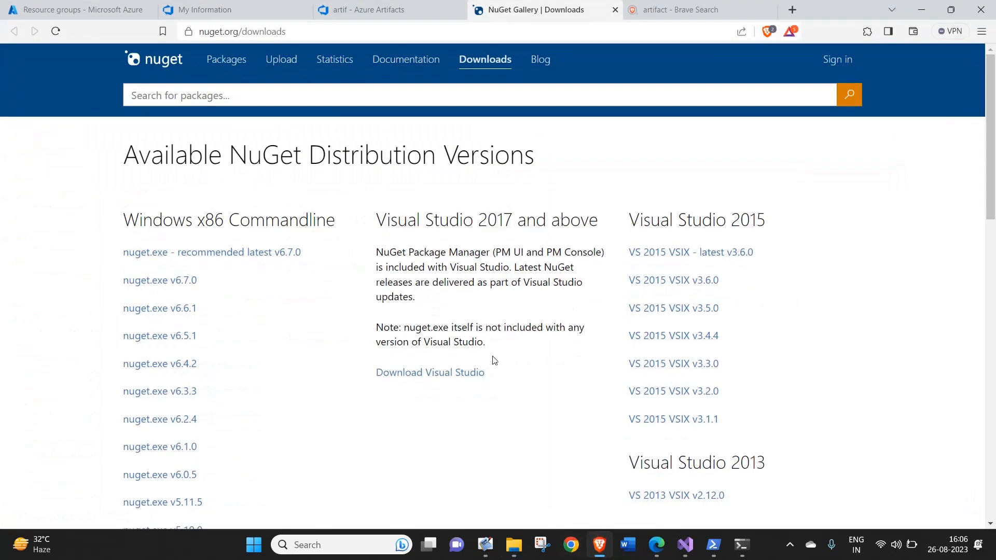
pyautogui.click(374, 7)
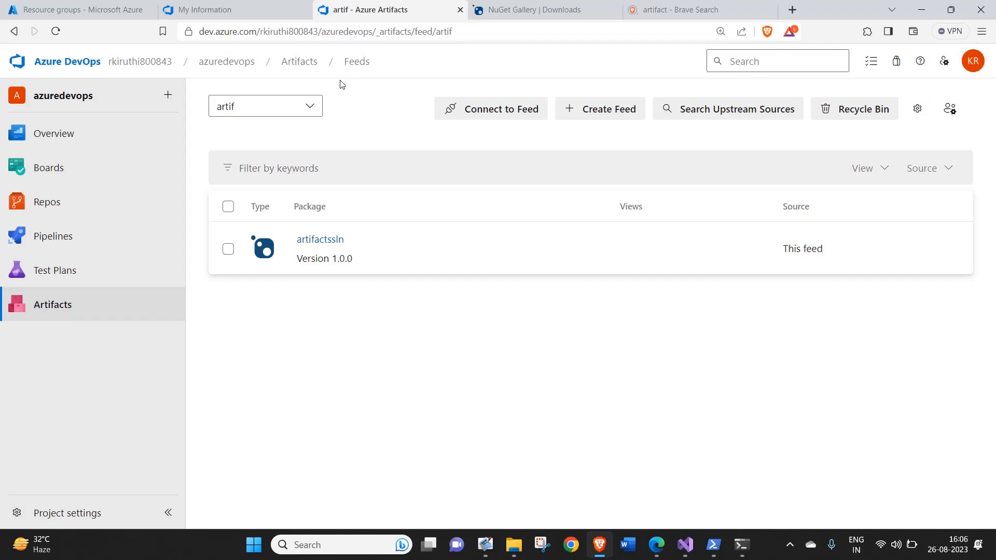
# Try to create a new feed named artifactfeed with the default visibility, upstream sources and scope, and close the form.
pyautogui.click(587, 114)
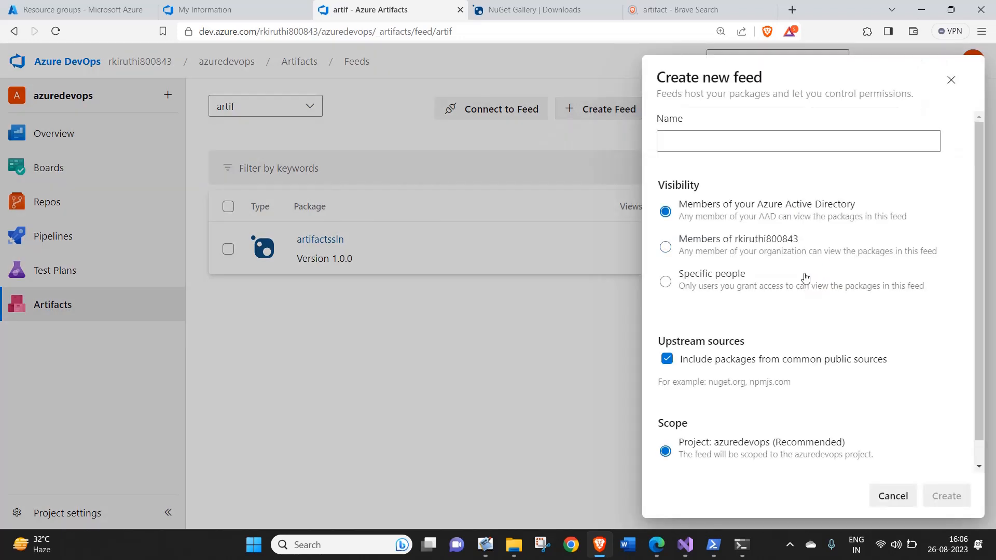
pyautogui.click(715, 139)
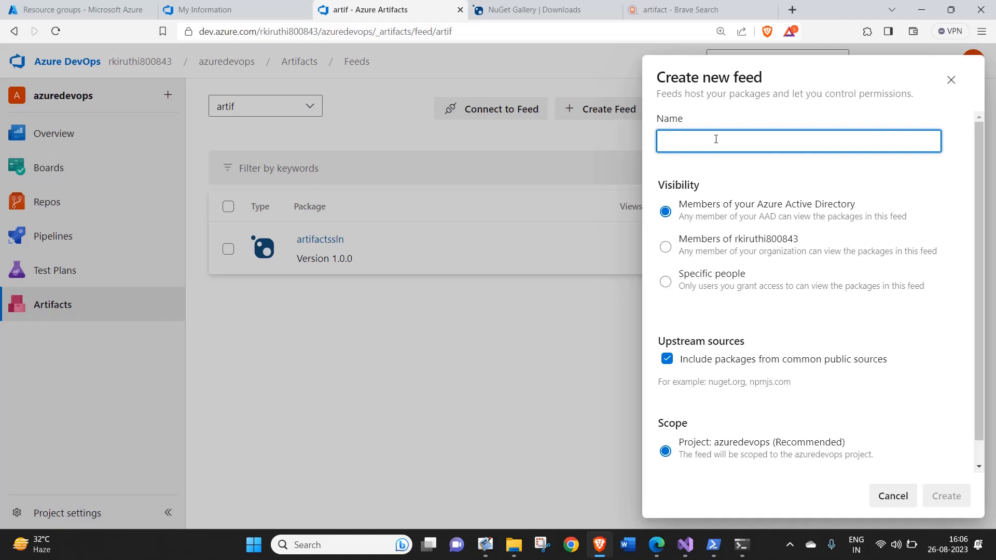
pyautogui.write('art')
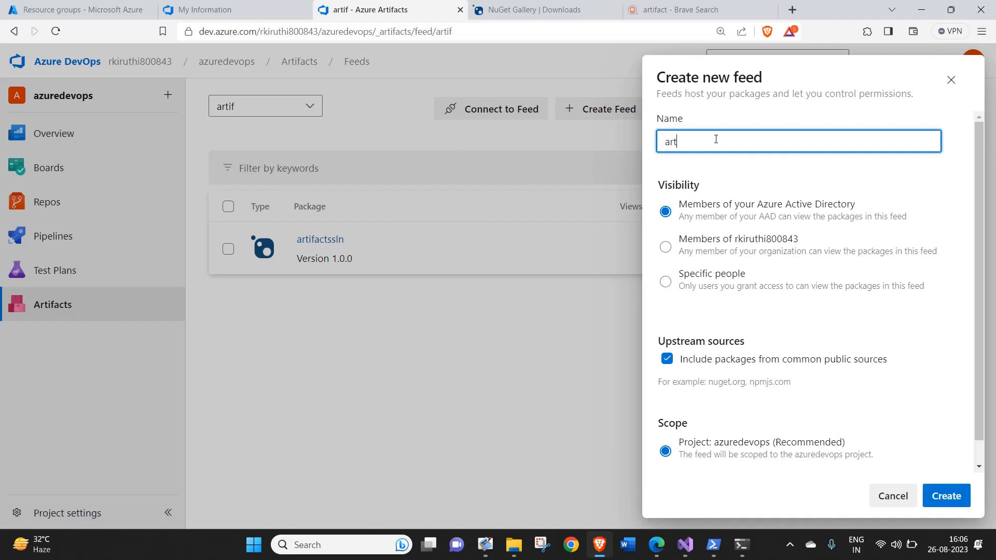
pyautogui.write('ifactfeed')
pyautogui.click(949, 486)
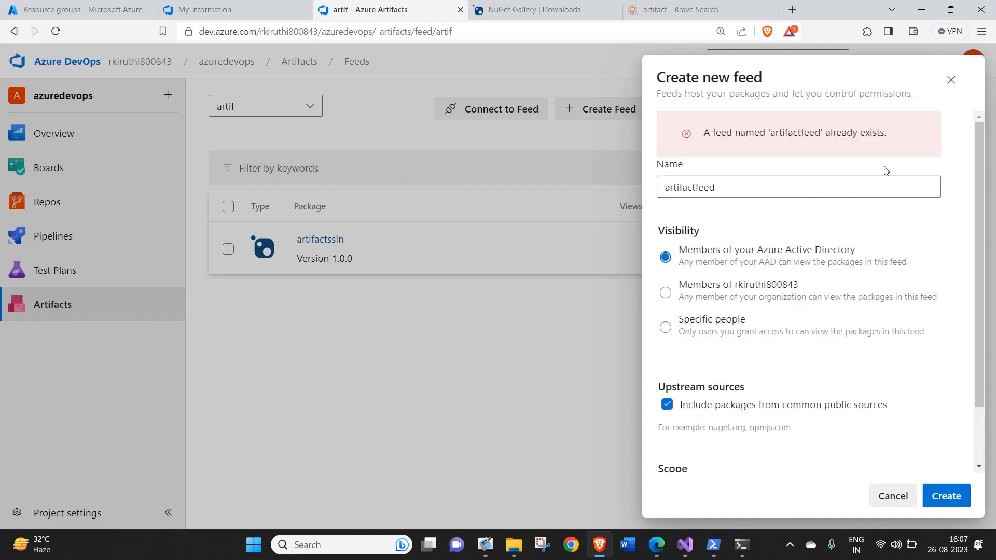
pyautogui.click(950, 80)
# Open the artif feed's connection instructions for NuGet.exe and review the project setup section.
pyautogui.click(458, 120)
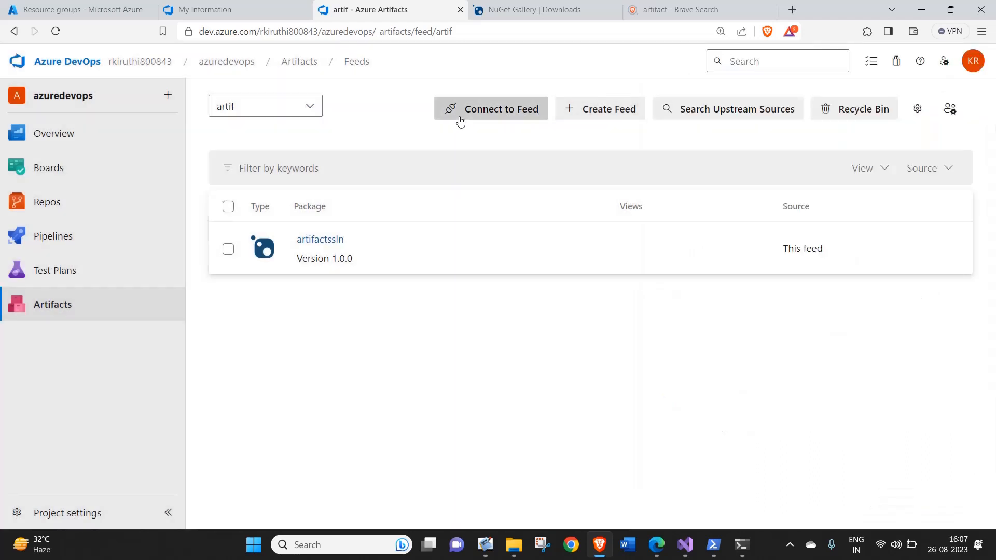
pyautogui.click(286, 236)
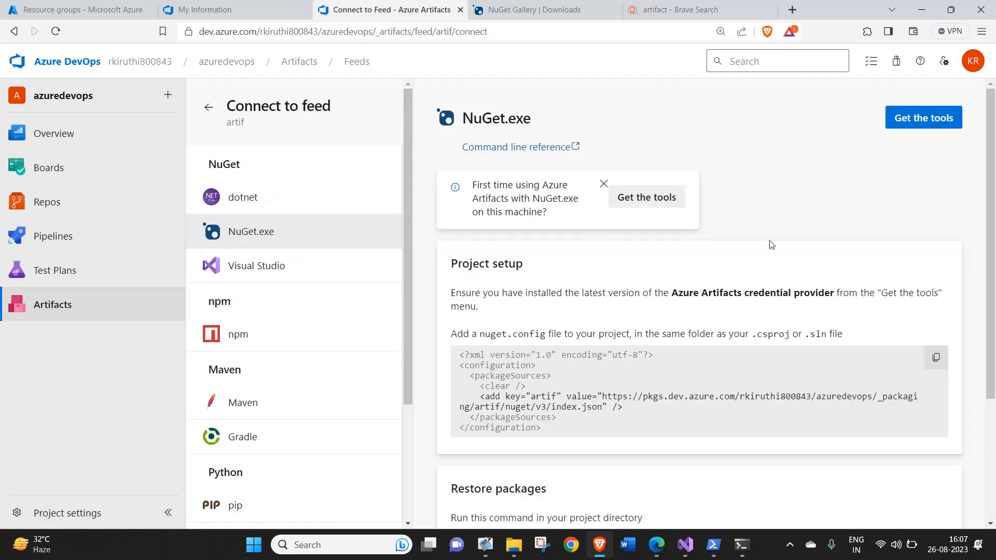
pyautogui.moveTo(994, 265); pyautogui.dragTo(994, 291)
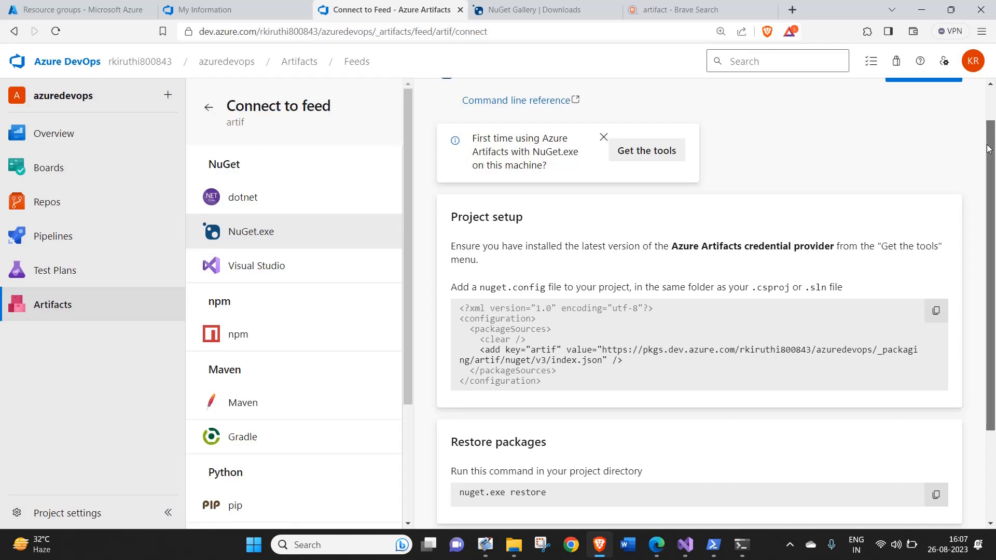
pyautogui.scroll(1, 988, 153)
# Open the credential provider page from the NuGet.exe tools instructions and review its Windows installation section.
pyautogui.click(924, 123)
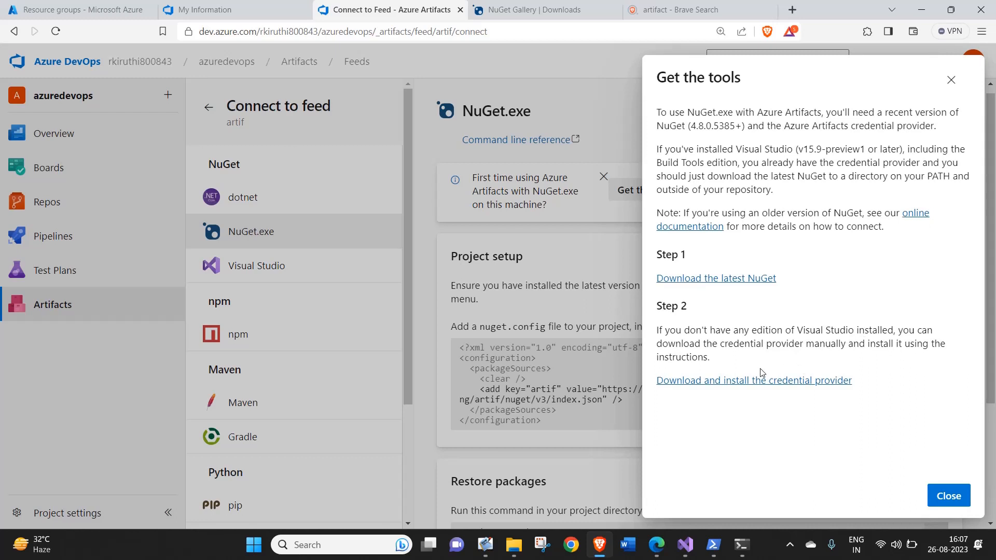
pyautogui.click(822, 380)
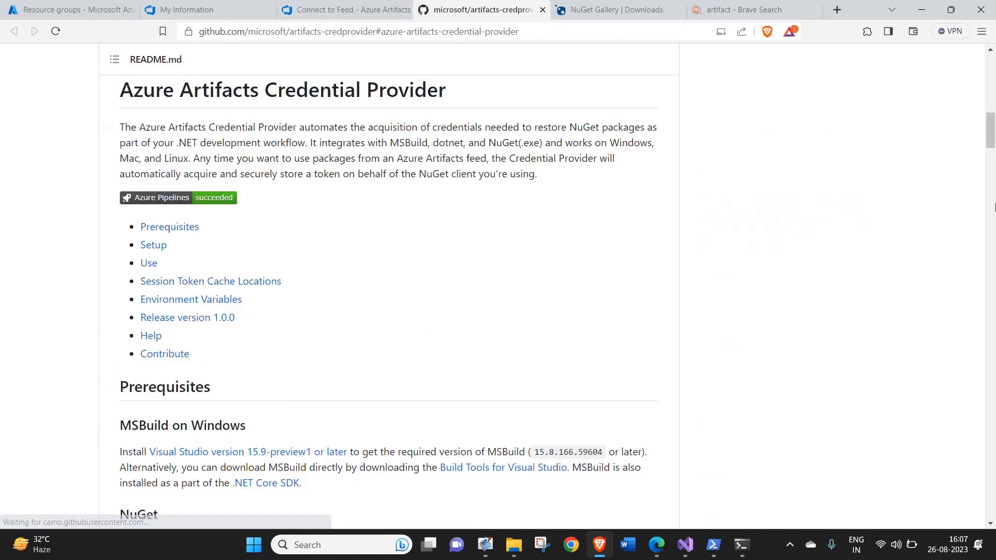
pyautogui.click(992, 12)
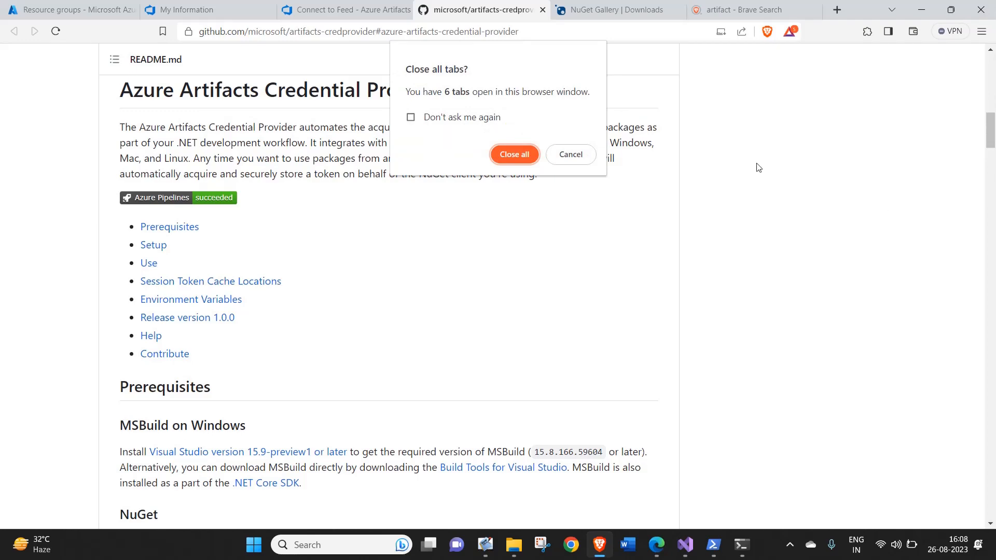
pyautogui.click(575, 153)
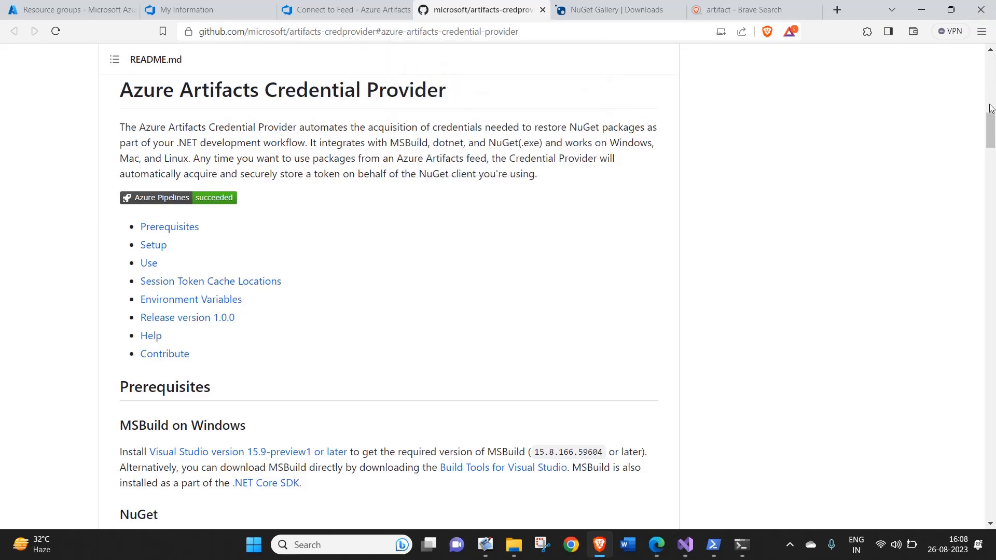
pyautogui.moveTo(993, 121); pyautogui.dragTo(989, 169)
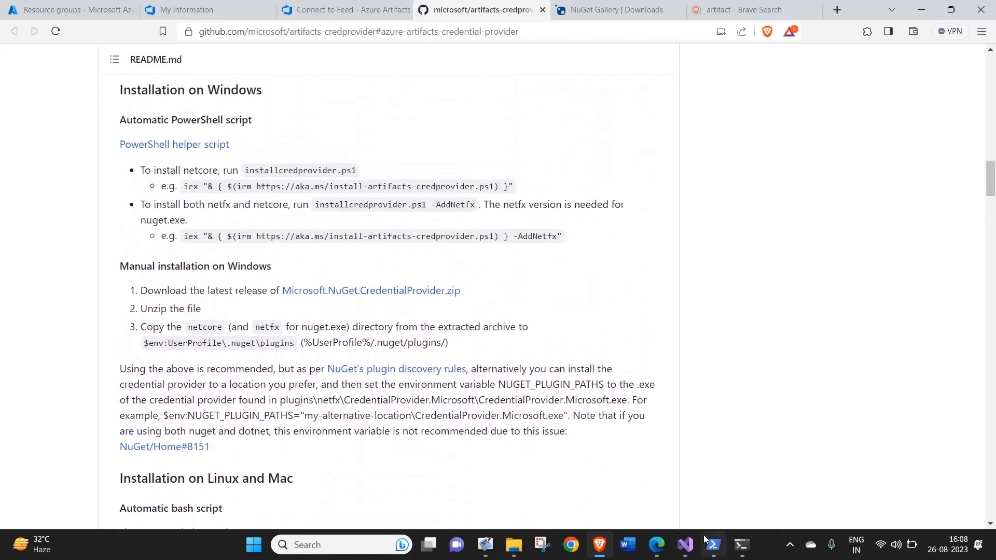
# Switch to Visual Studio and open nuget.config from the artifactssln project.
pyautogui.moveTo(697, 533)
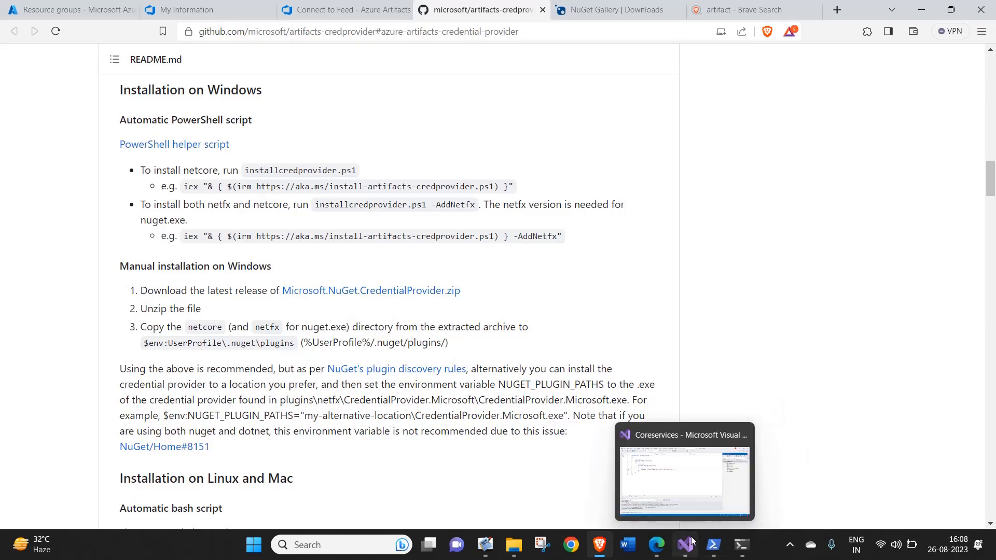
pyautogui.click(691, 541)
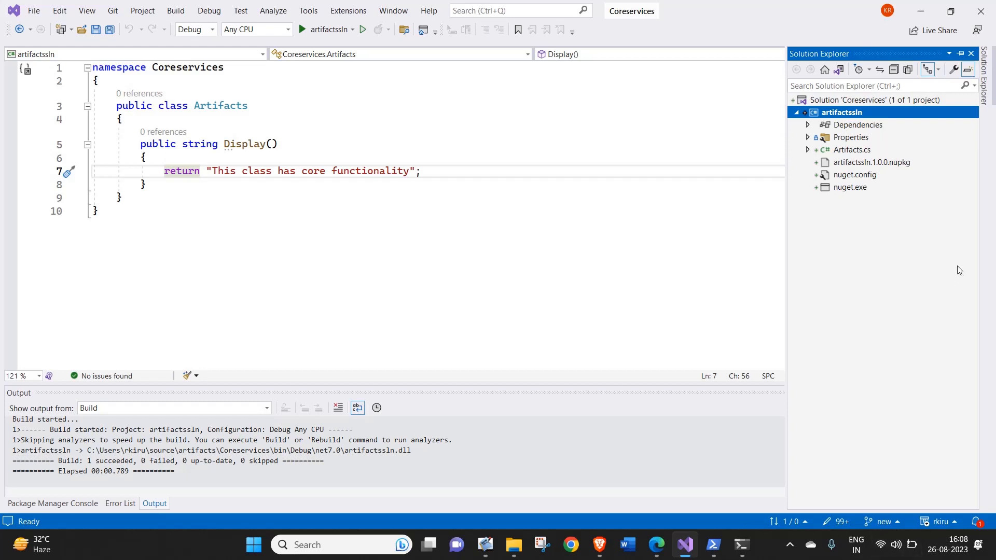
pyautogui.doubleClick(873, 177)
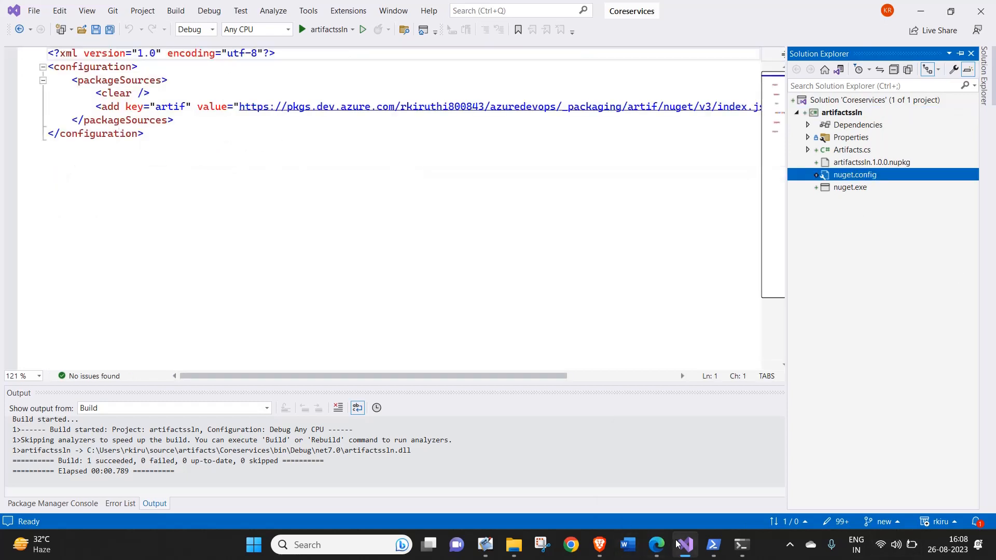
# Switch to Brave, return to the artif feed's NuGet.exe connection page, and close the tools instructions.
pyautogui.click(599, 544)
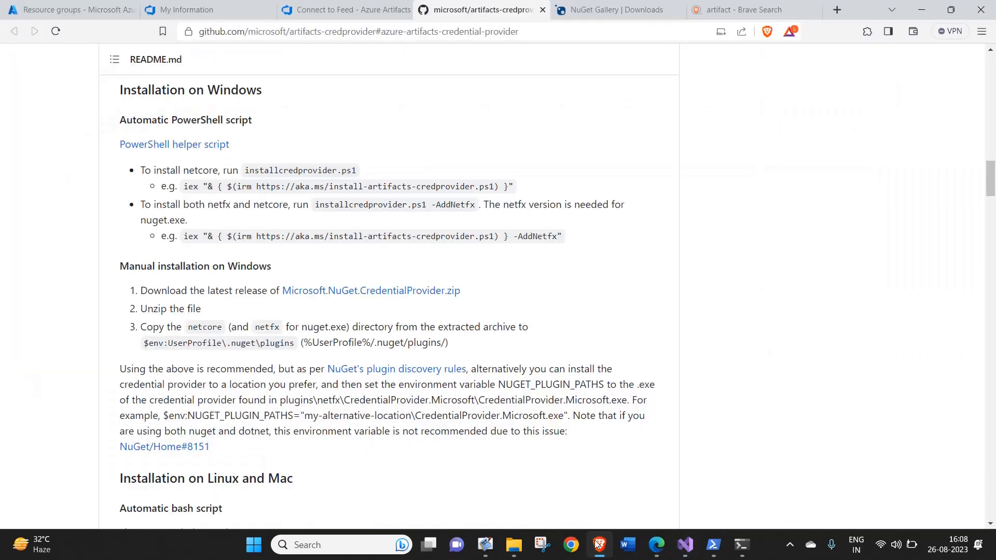
pyautogui.click(322, 6)
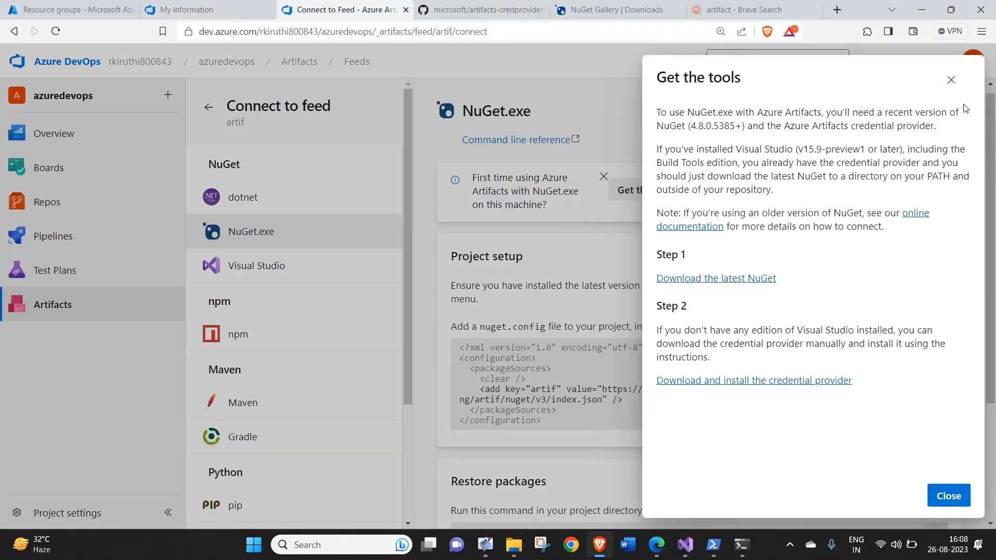
pyautogui.click(951, 80)
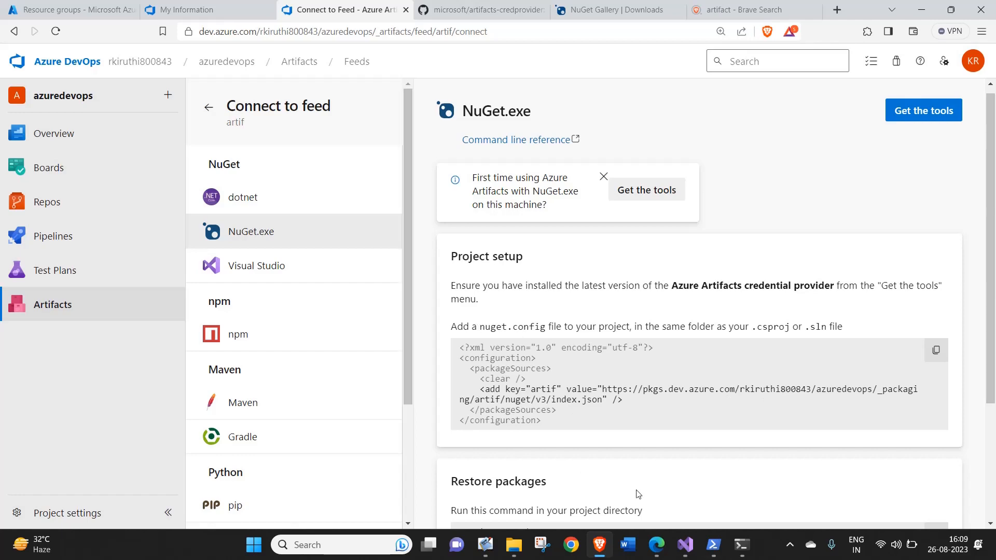
# Check the nuget.config contents in Visual Studio, and switch back to Brave to review the NuGet.exe restore and publish commands.
pyautogui.click(693, 548)
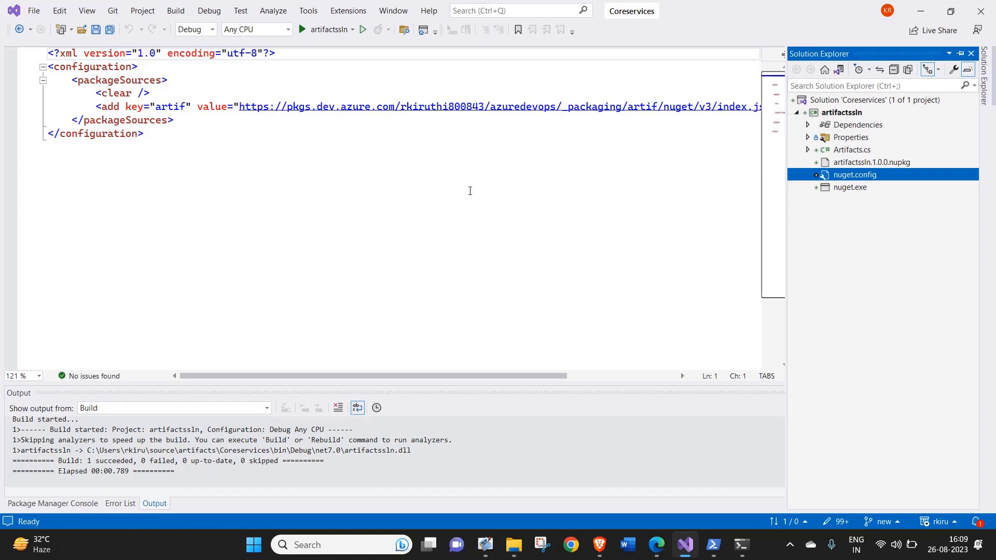
pyautogui.click(621, 173)
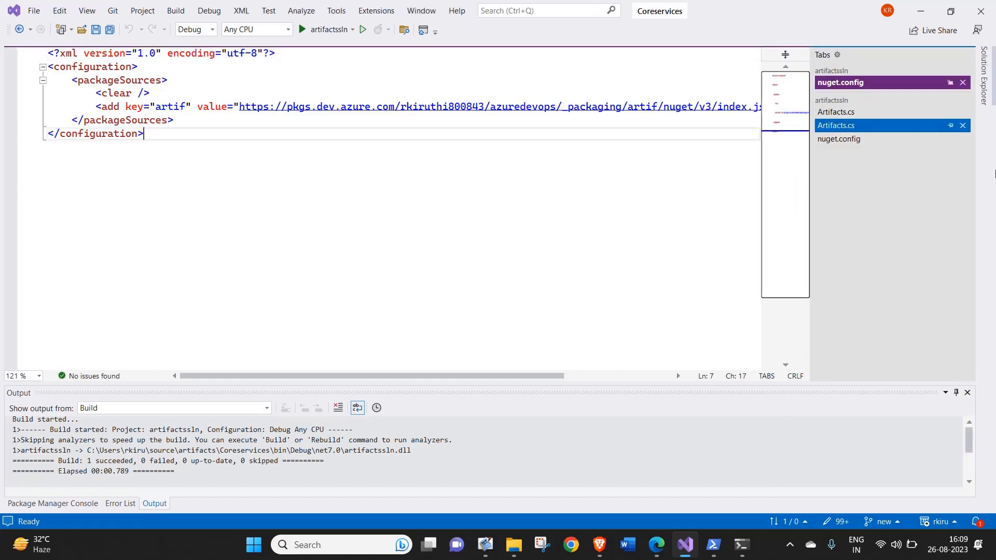
pyautogui.hotkey('alt', 'Tab')
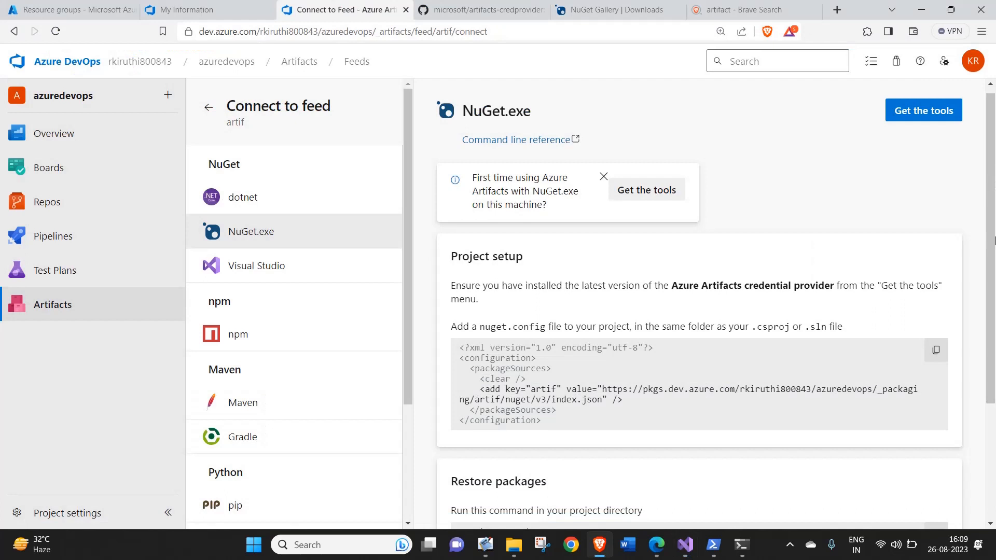
pyautogui.moveTo(992, 172); pyautogui.dragTo(993, 284)
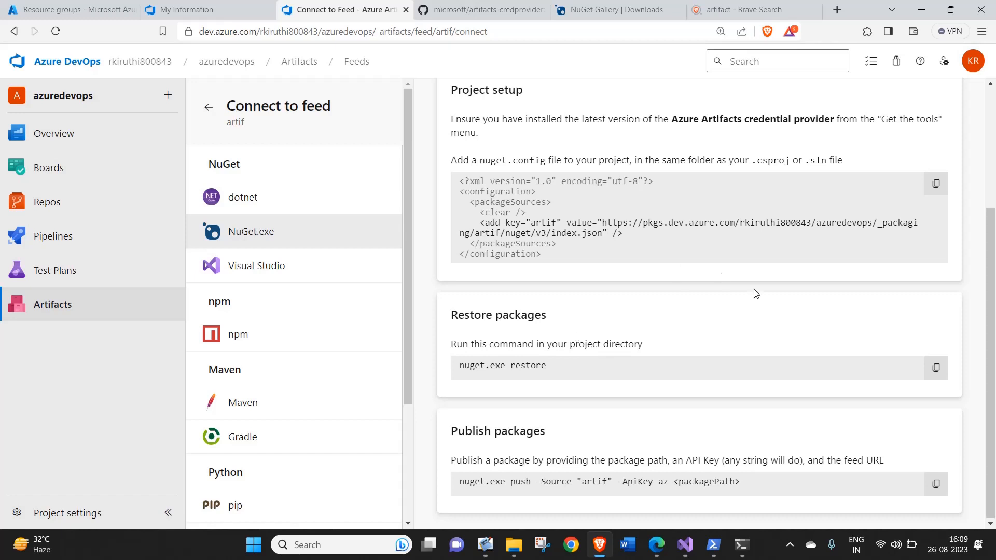
# Switch to PowerShell, run .\nuget.exe pack .\artifactssln.csproj in the Coreservices folder, and highlight the path of the created package.
pyautogui.moveTo(745, 543)
pyautogui.click(715, 539)
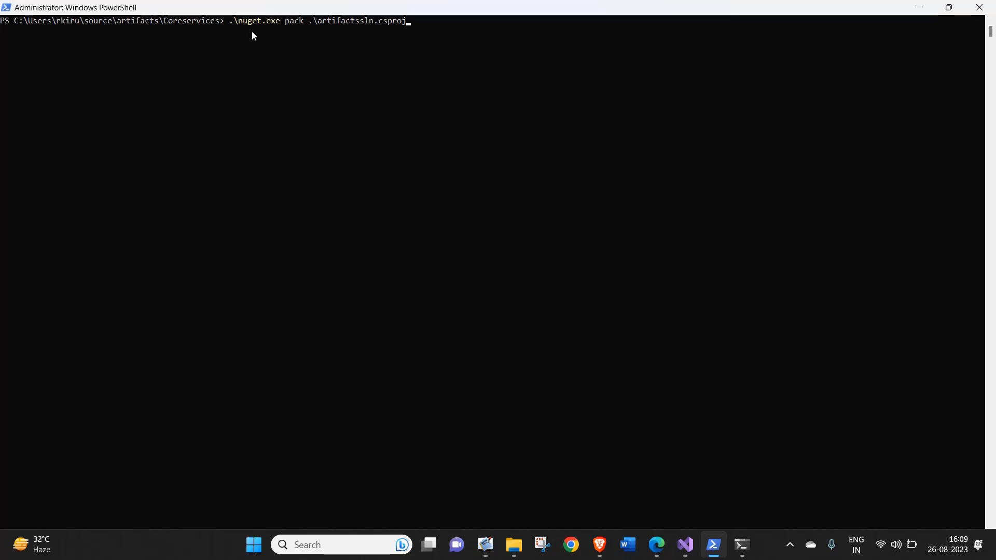
pyautogui.click(407, 31)
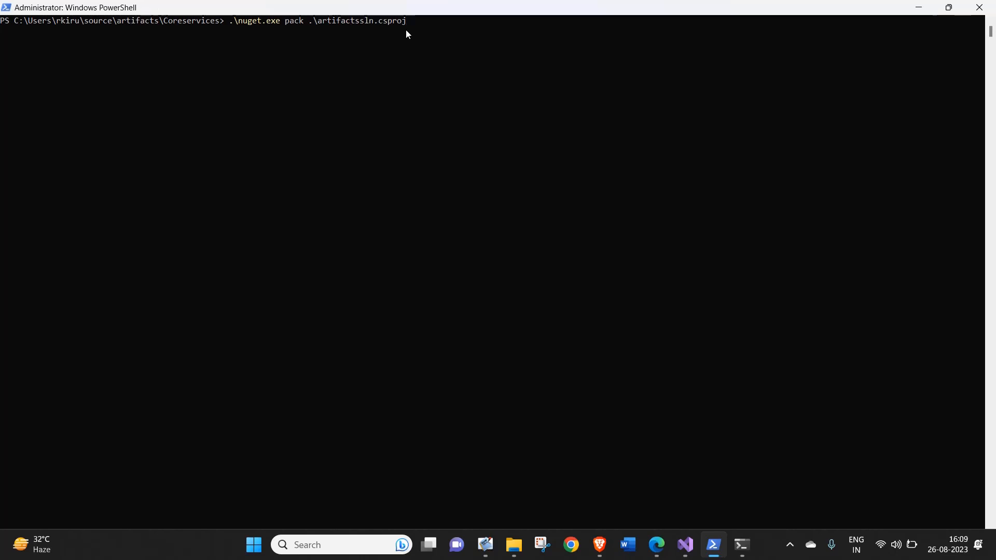
pyautogui.press('Return')
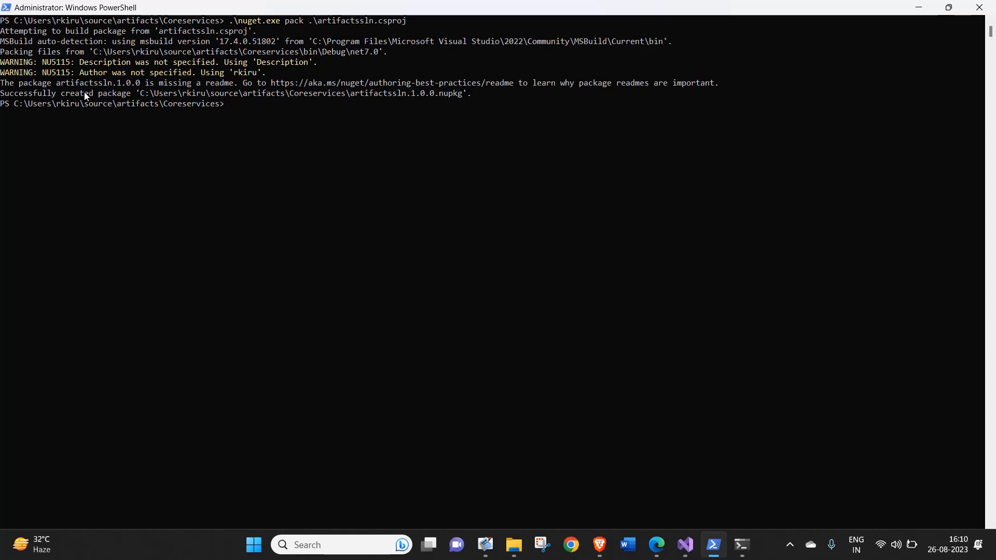
pyautogui.moveTo(44, 104)
pyautogui.mouseDown()
pyautogui.moveTo(80, 95)
pyautogui.moveTo(399, 106)
pyautogui.moveTo(356, 92)
pyautogui.moveTo(467, 97)
pyautogui.mouseUp()
pyautogui.click(353, 102)
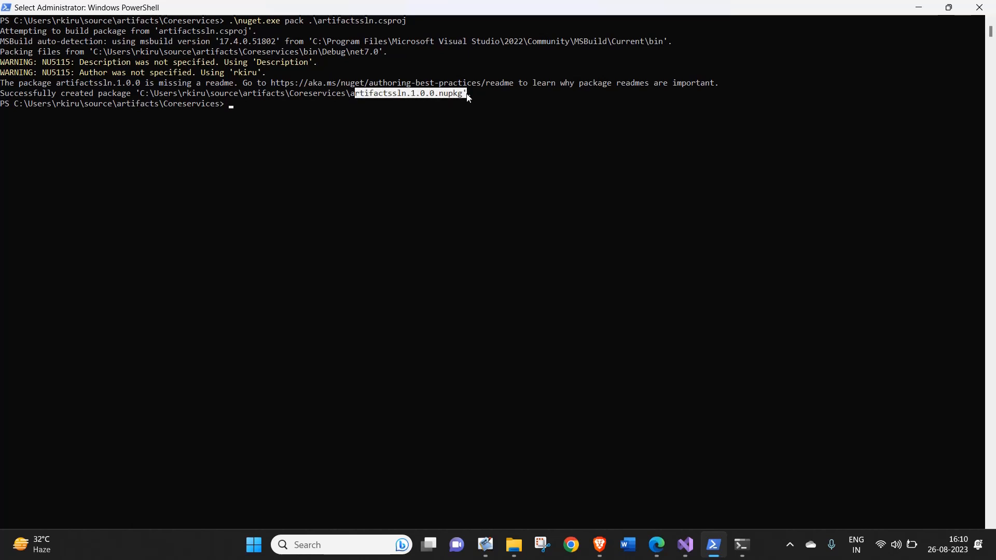
pyautogui.doubleClick(466, 96)
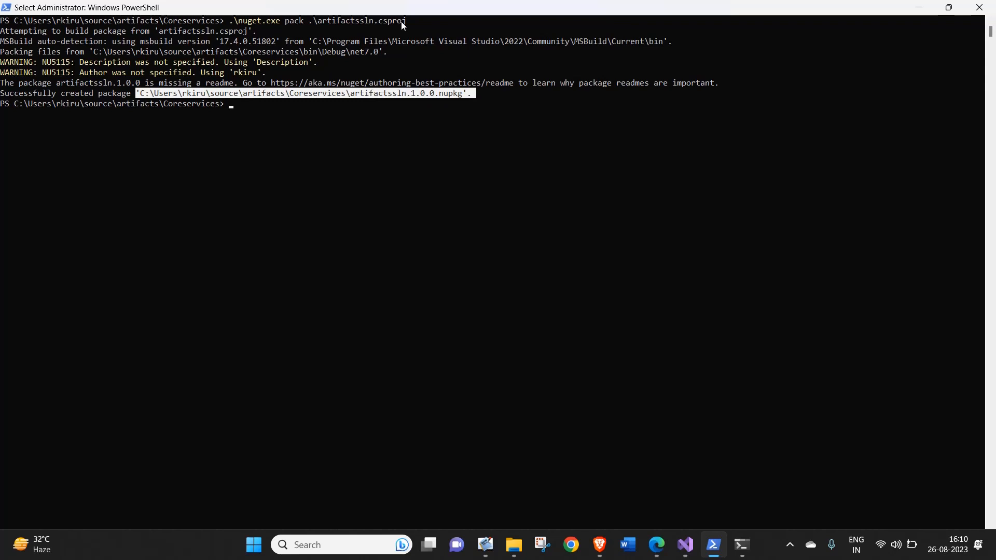
# Switch to Brave, copy the publish command from the artif feed's NuGet.exe instructions, and return to PowerShell.
pyautogui.hotkey('alt', 'Tab')
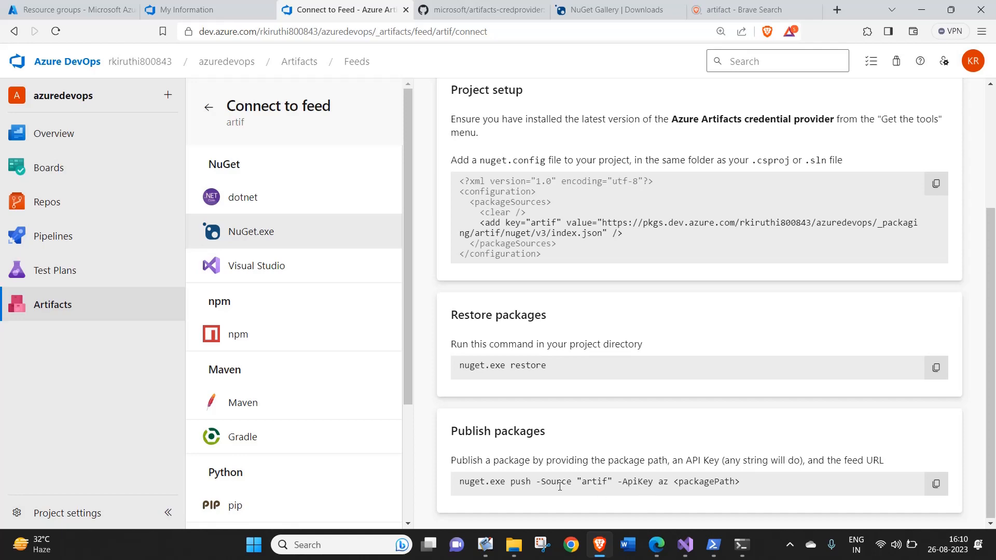
pyautogui.hotkey('alt', 'Tab')
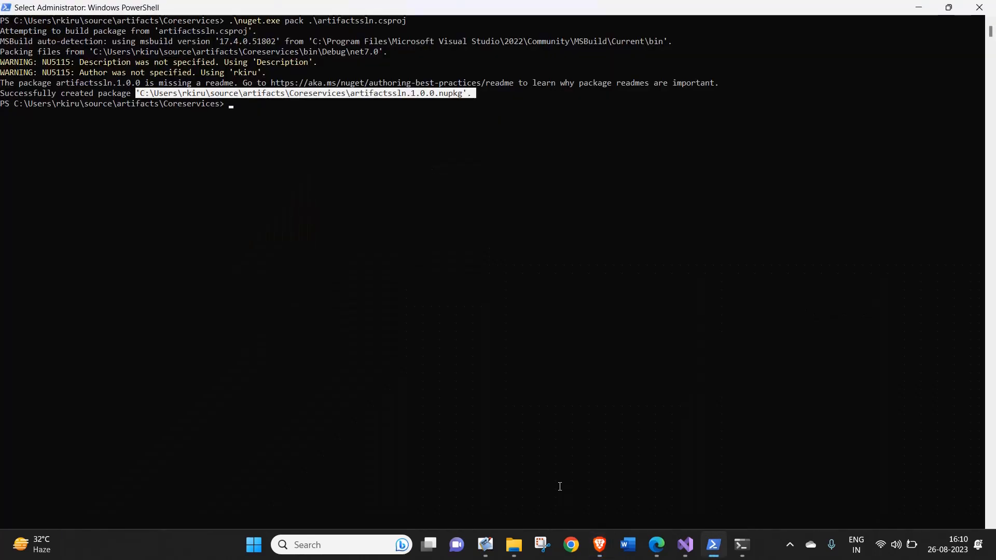
pyautogui.hotkey('alt', 'Tab')
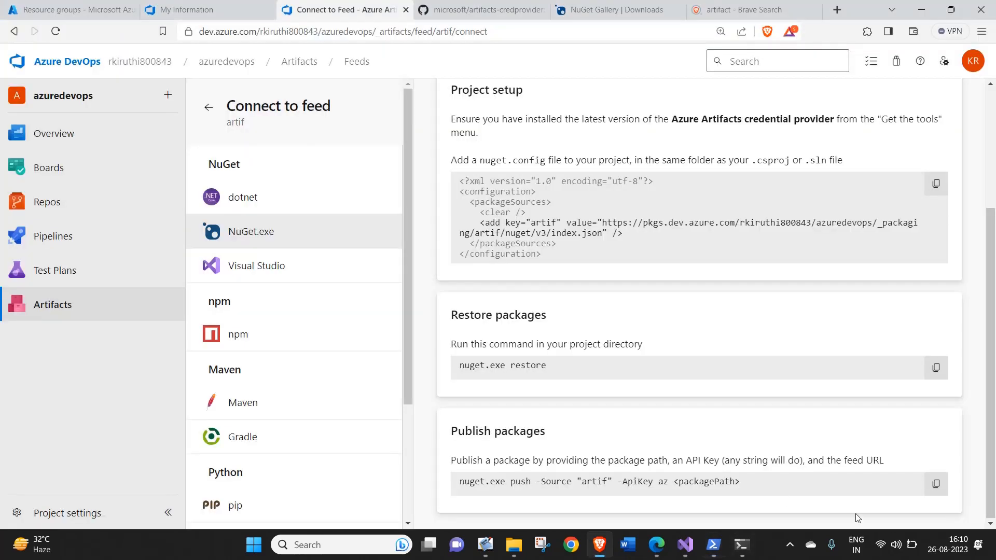
pyautogui.click(943, 486)
pyautogui.hotkey('alt', 'Tab')
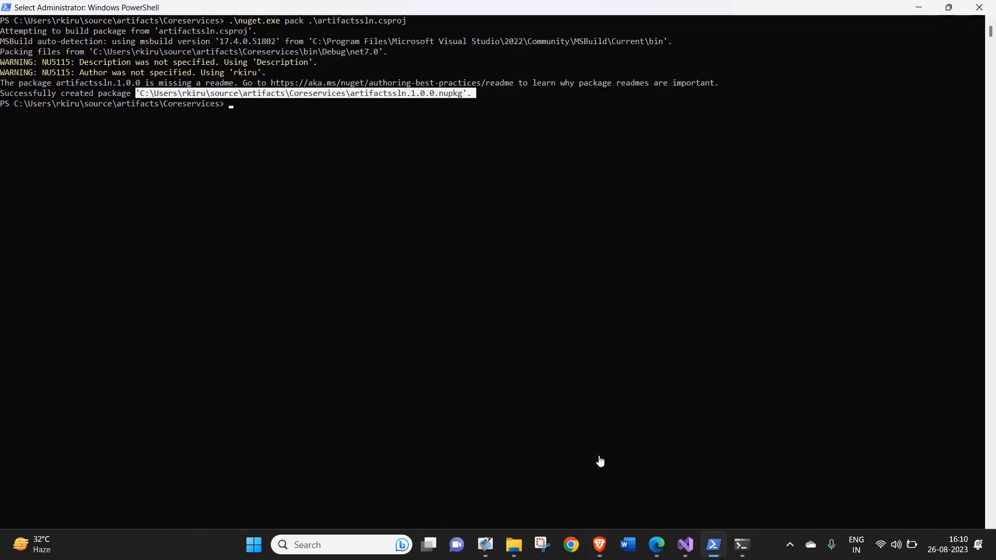
# Try to push artifactssln.1.0.0.nupkg to the "artif" source with .\nuget.exe push, supplying the API key.
pyautogui.press('Up')
pyautogui.press('Up')
pyautogui.press('Up')
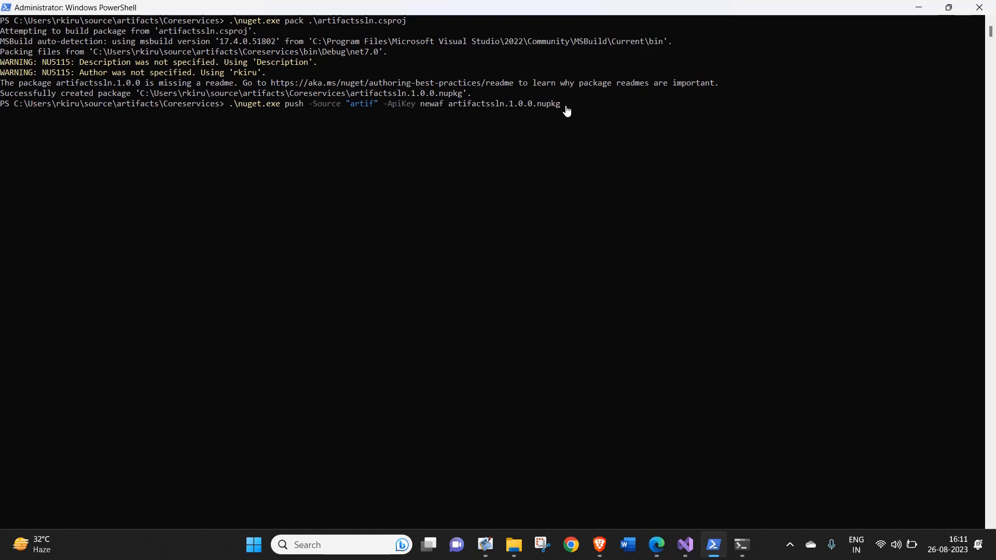
pyautogui.press('Return')
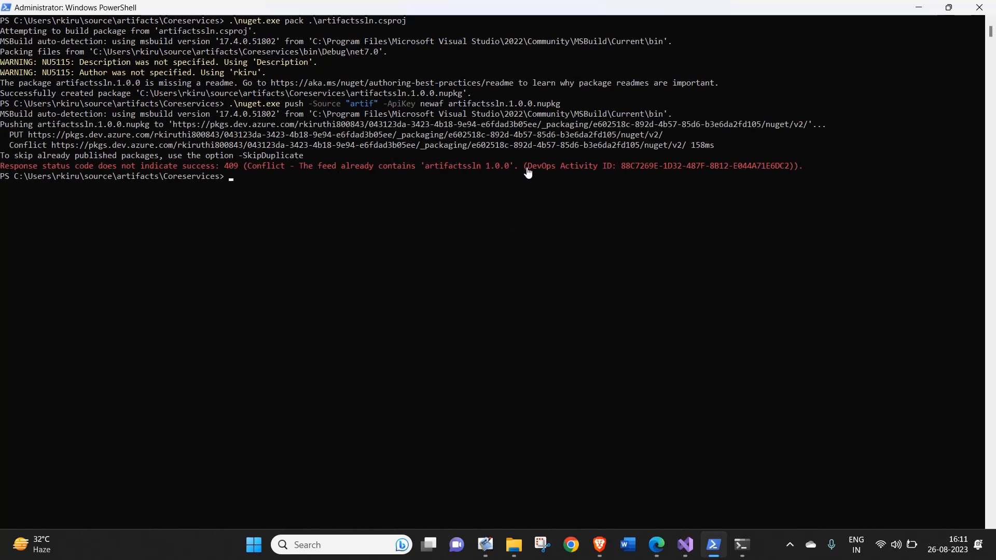
# Switch to Brave, go to the artif feed in the azuredevops project's Artifacts, and open the artifactssln package details.
pyautogui.hotkey('alt', 'Tab')
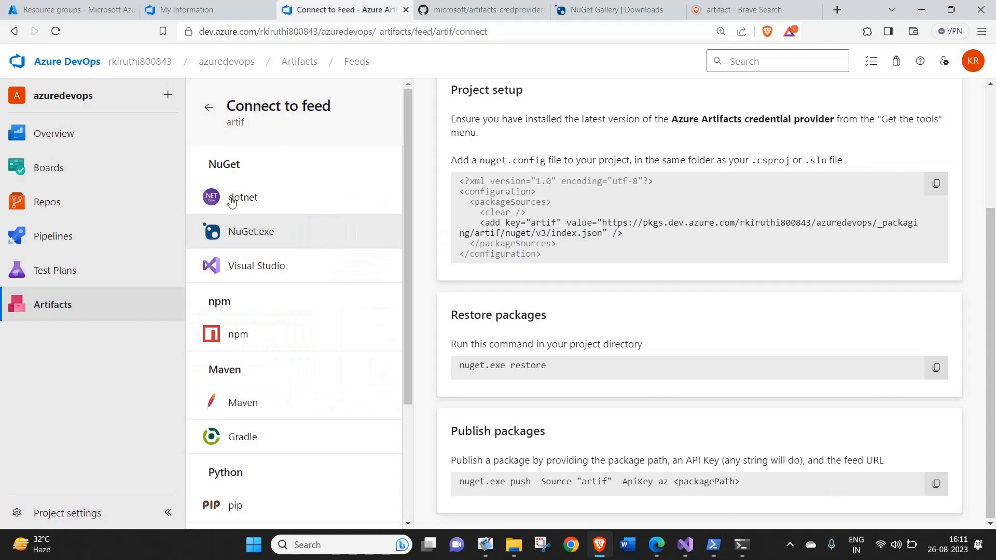
pyautogui.click(207, 68)
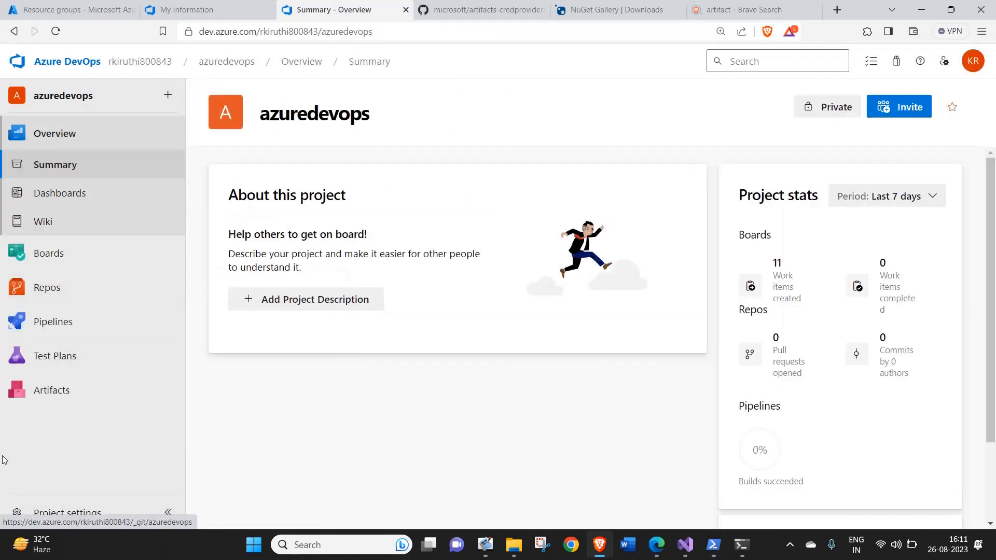
pyautogui.click(61, 396)
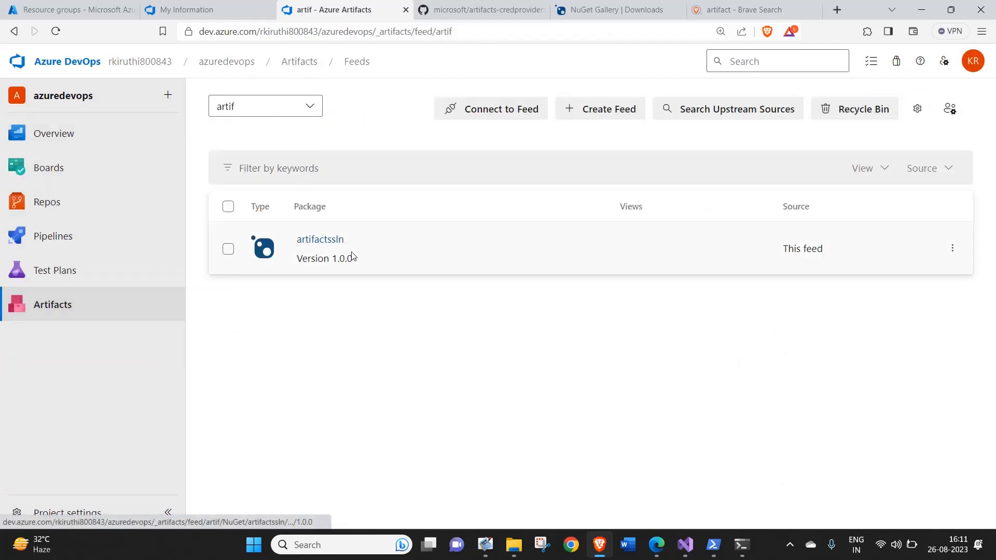
pyautogui.click(326, 244)
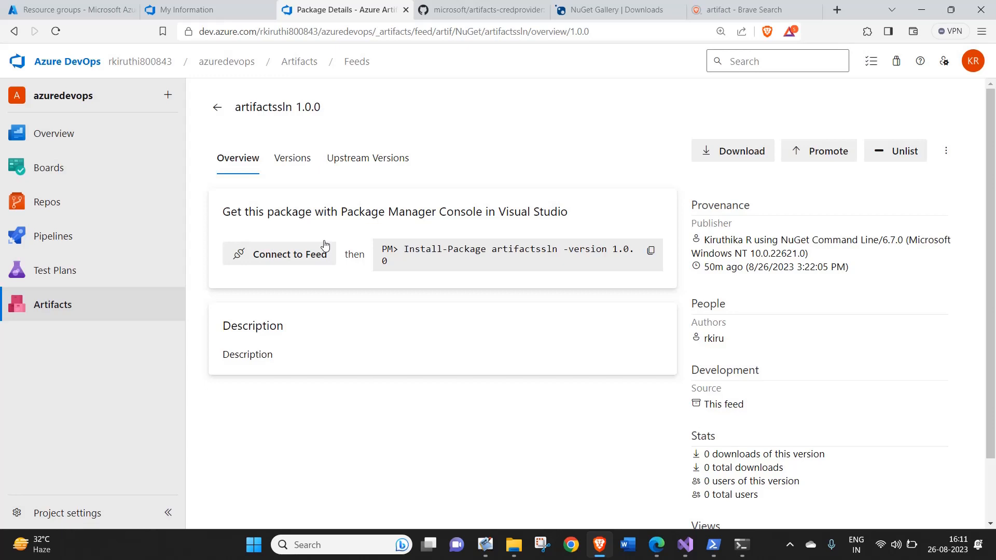